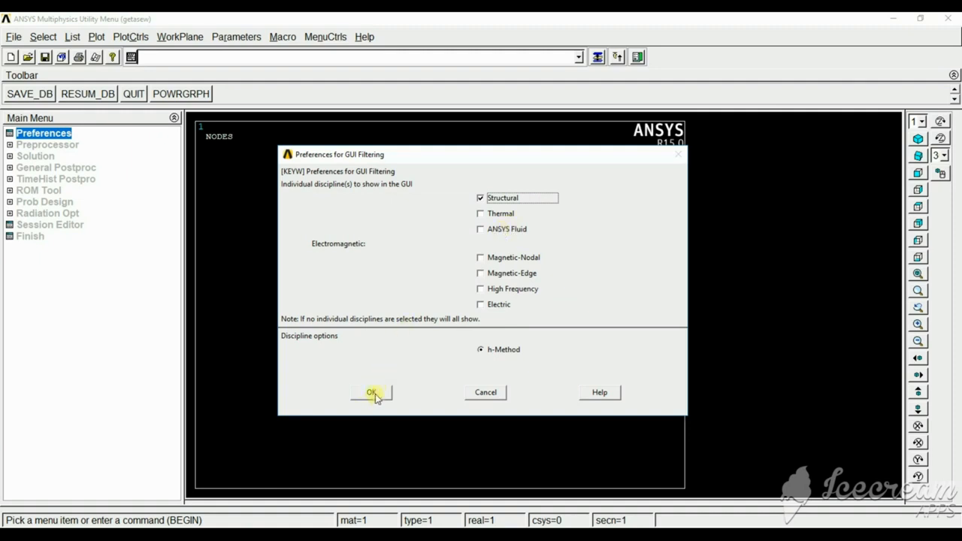
Apply the Structural discipline filter and add a Link element, 3D finit stn 180, as element type 1.
left_click(373, 393)
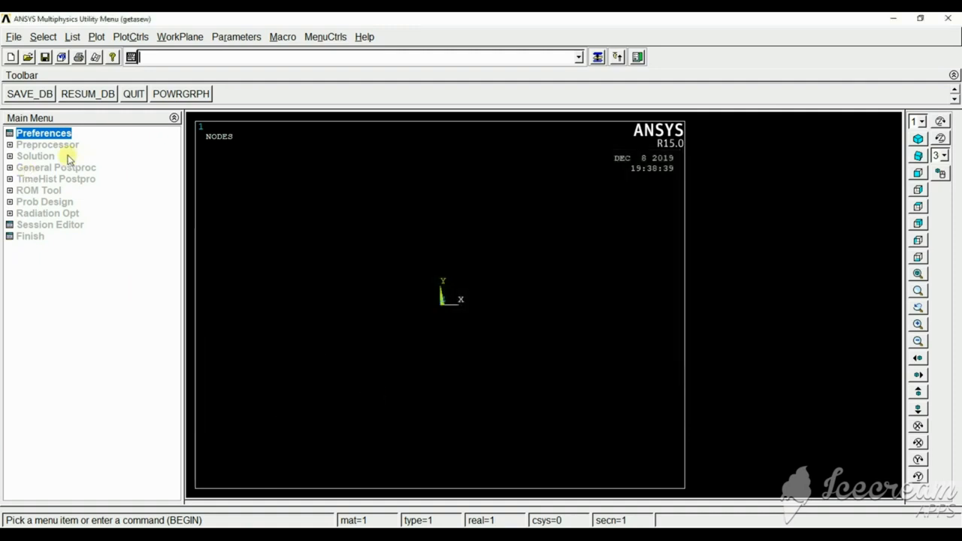
left_click(60, 146)
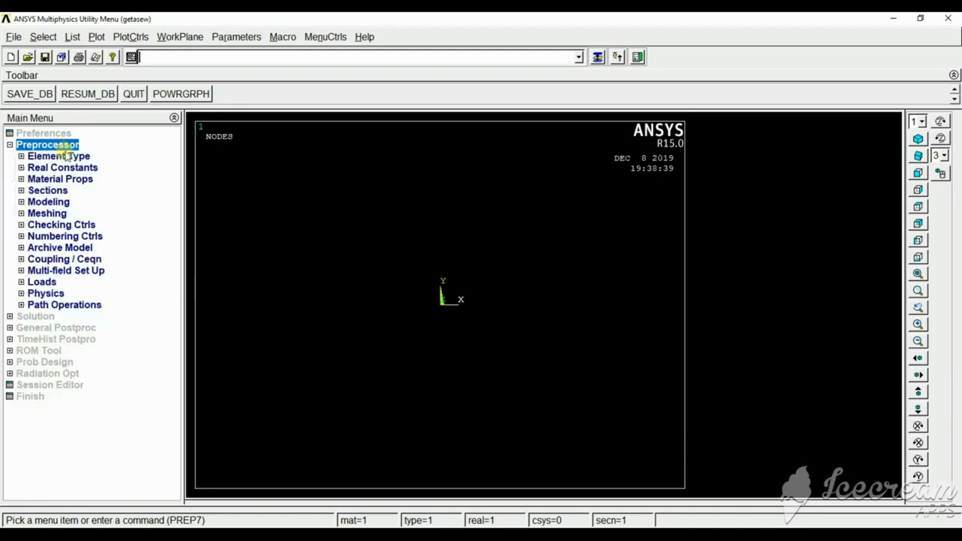
left_click(68, 155)
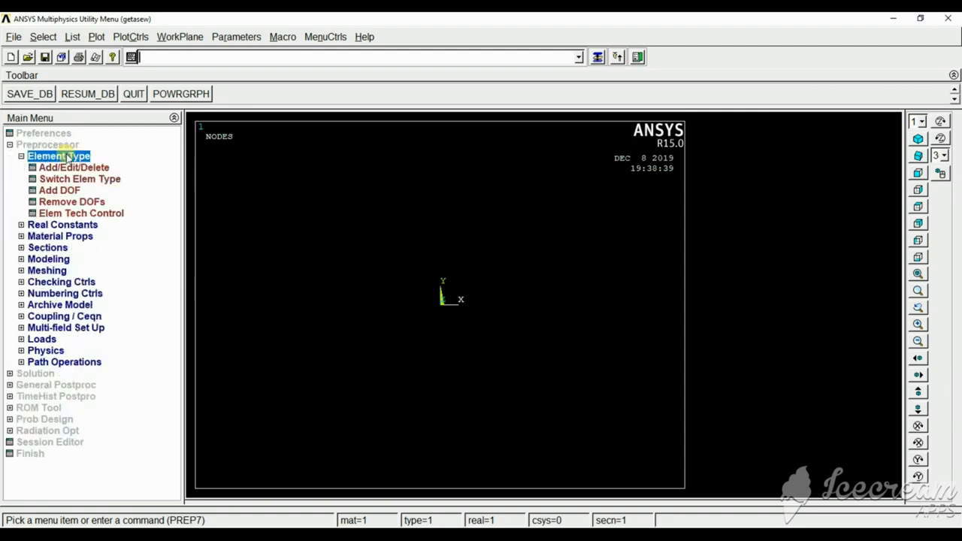
left_click(88, 168)
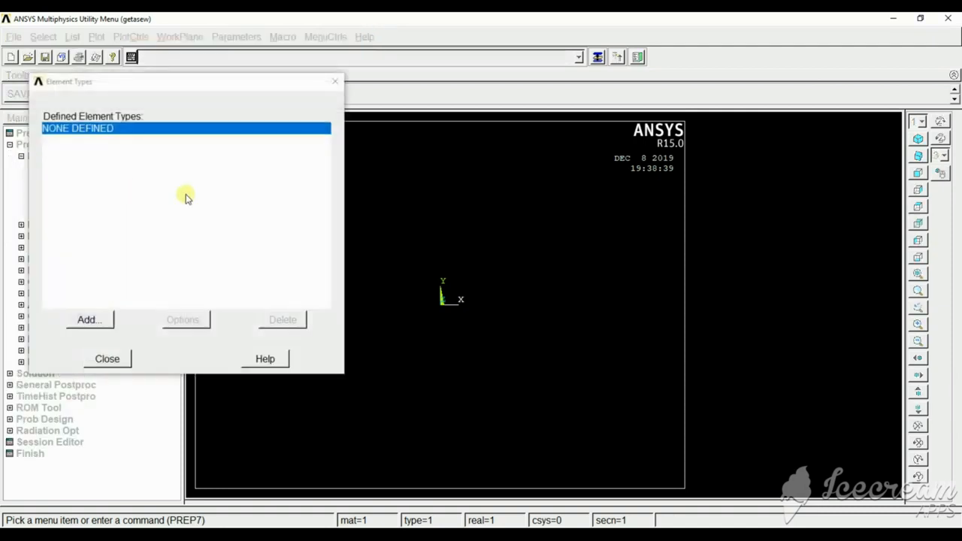
left_click(86, 319)
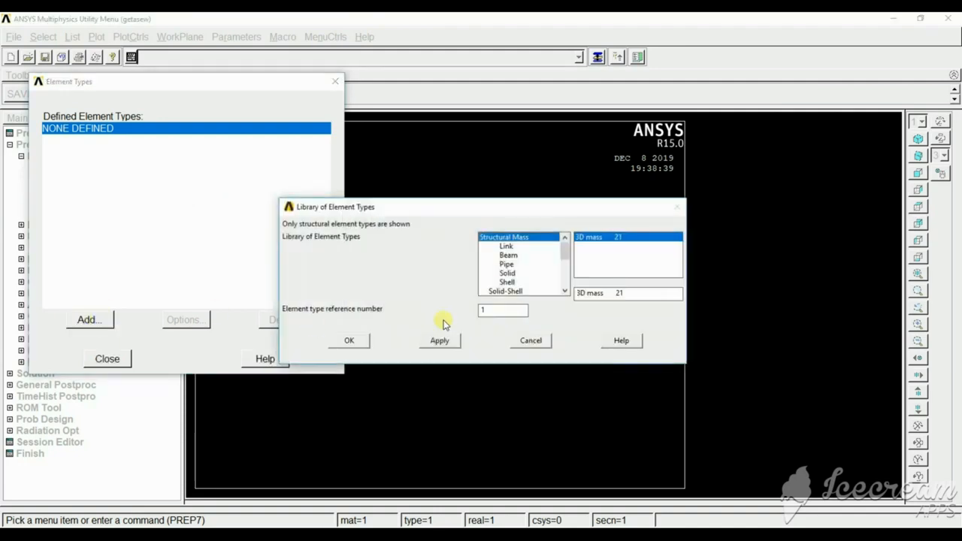
left_click(505, 247)
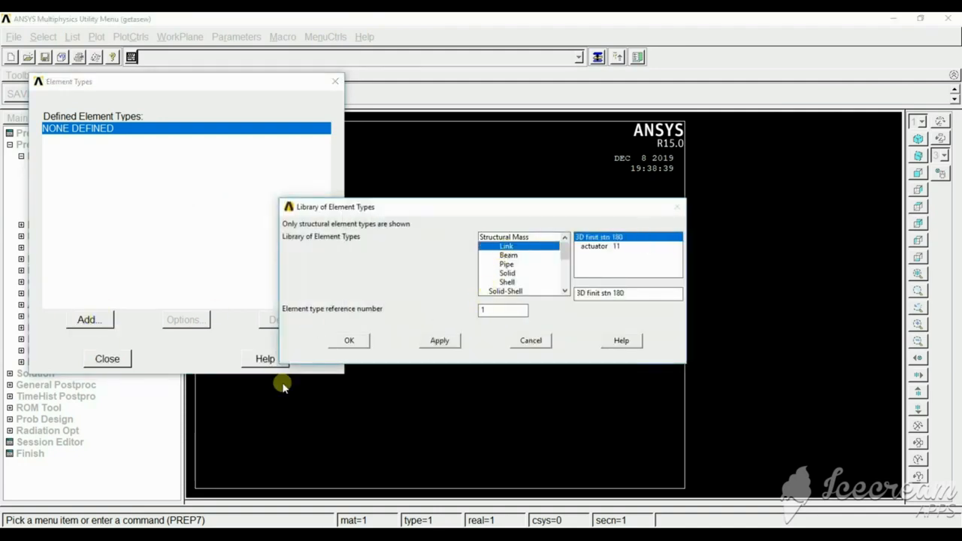
left_click(355, 343)
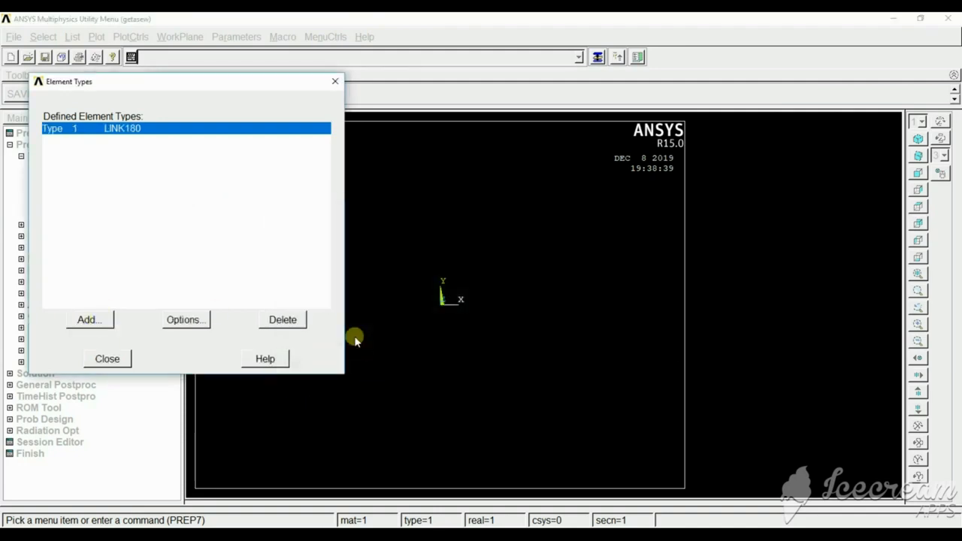
left_click(105, 364)
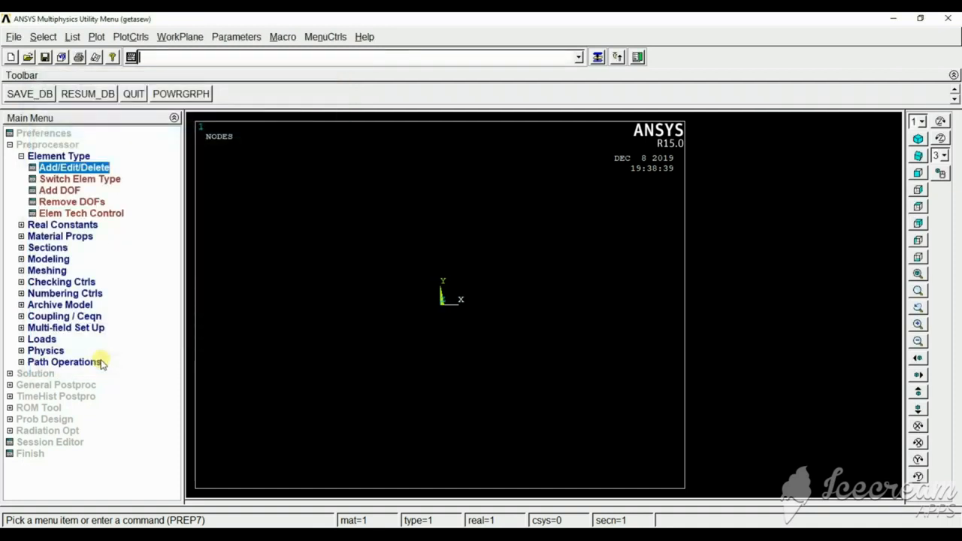
Define real constant set 1 for LINK180 with a cross-sectional area of 1 and tension and compression set to Both.
left_click(61, 226)
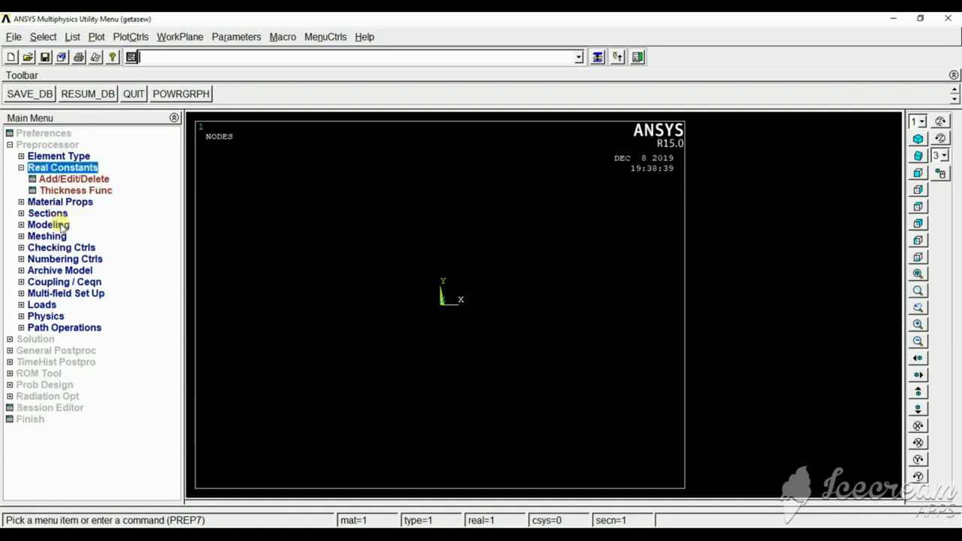
left_click(65, 180)
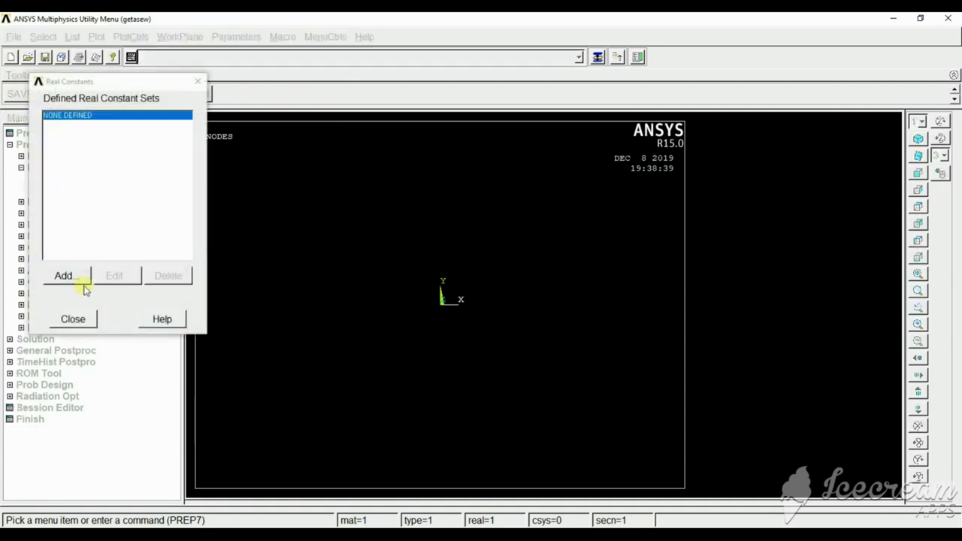
left_click(64, 276)
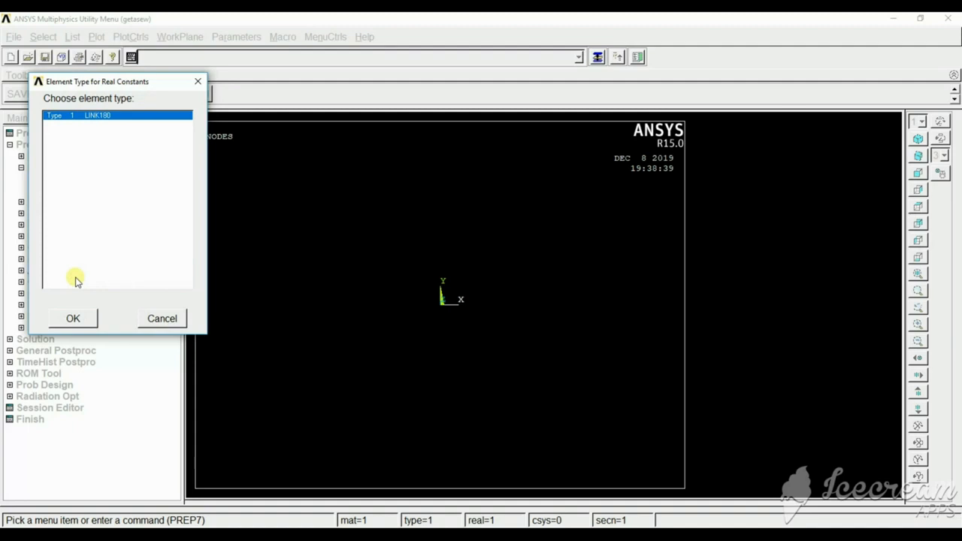
left_click(73, 320)
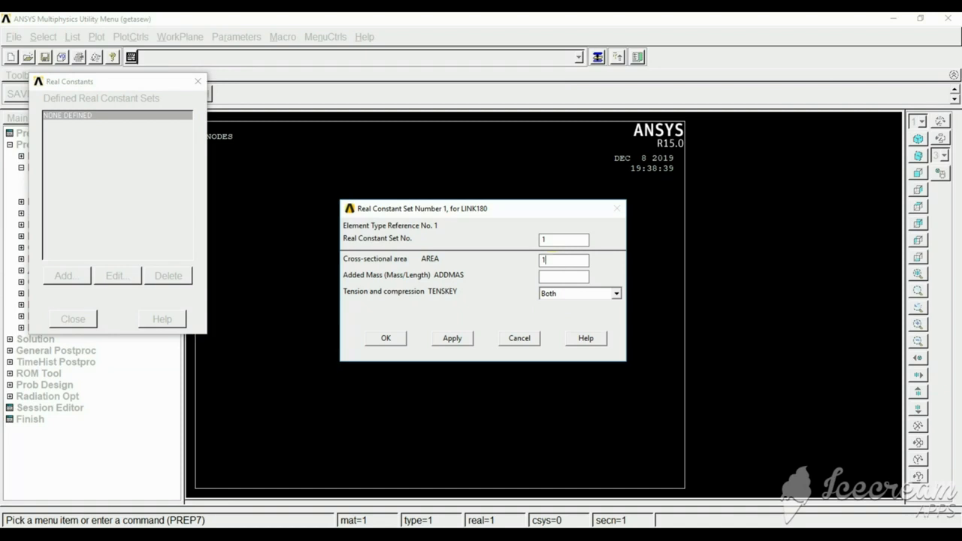
left_click(386, 339)
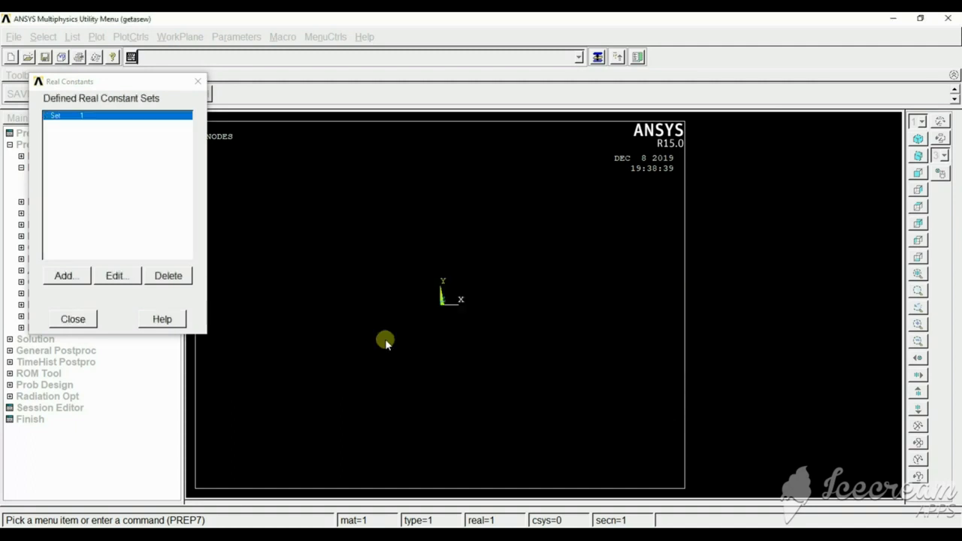
left_click(72, 319)
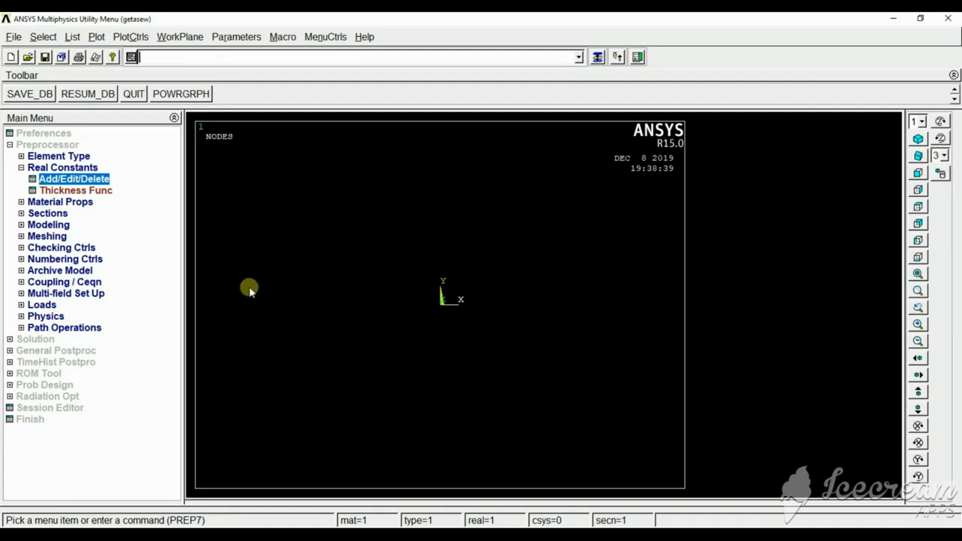
Define material model 1 as structural linear elastic isotropic with EX 3e7 and PRXY 0.
left_click(54, 202)
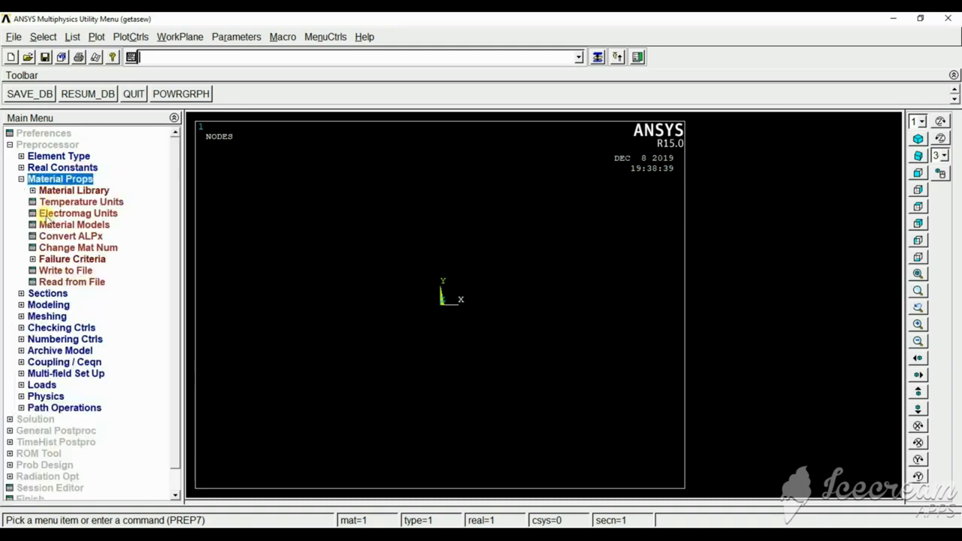
left_click(79, 226)
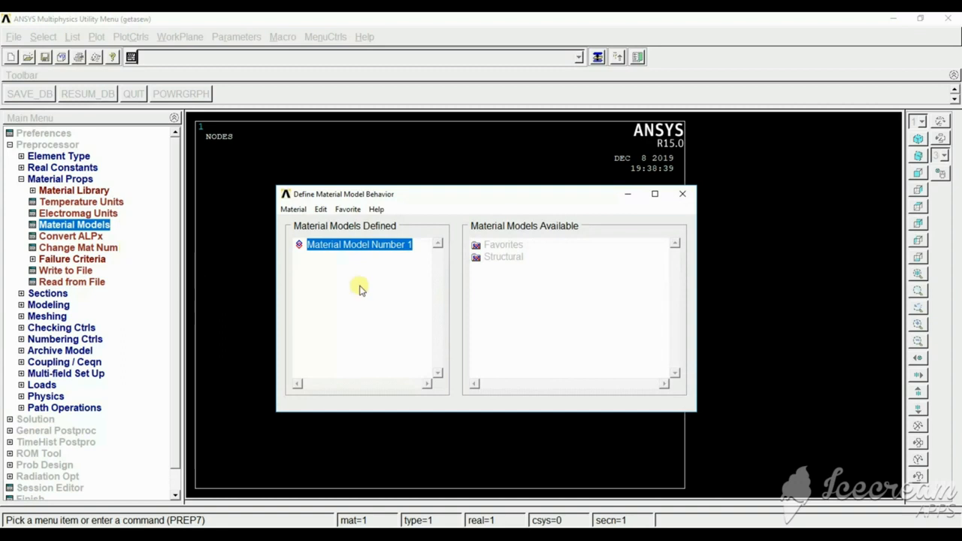
double_click(505, 258)
double_click(515, 269)
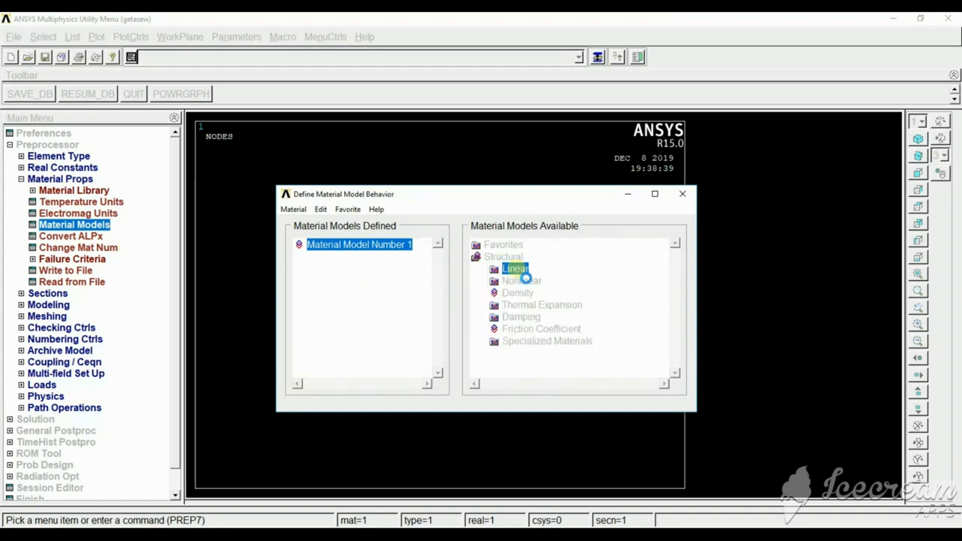
double_click(533, 281)
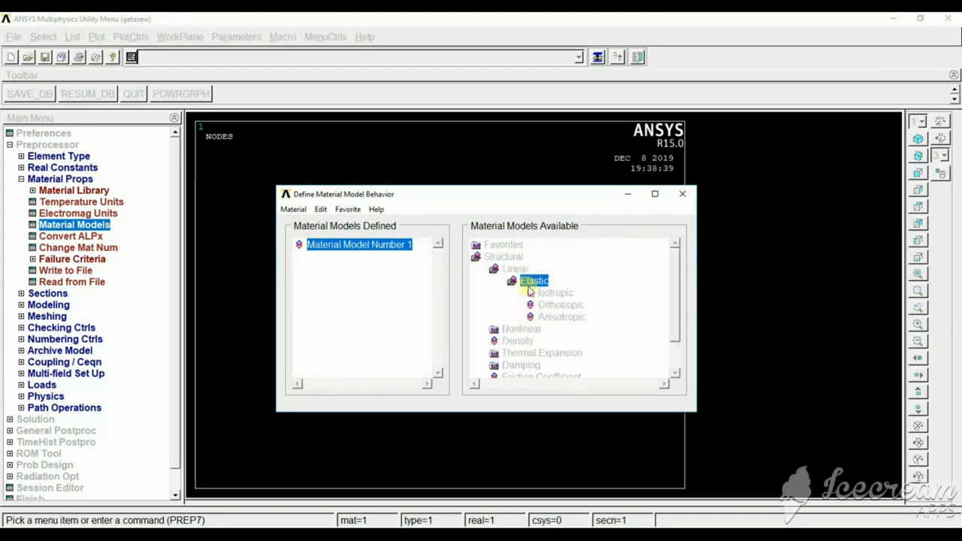
double_click(555, 292)
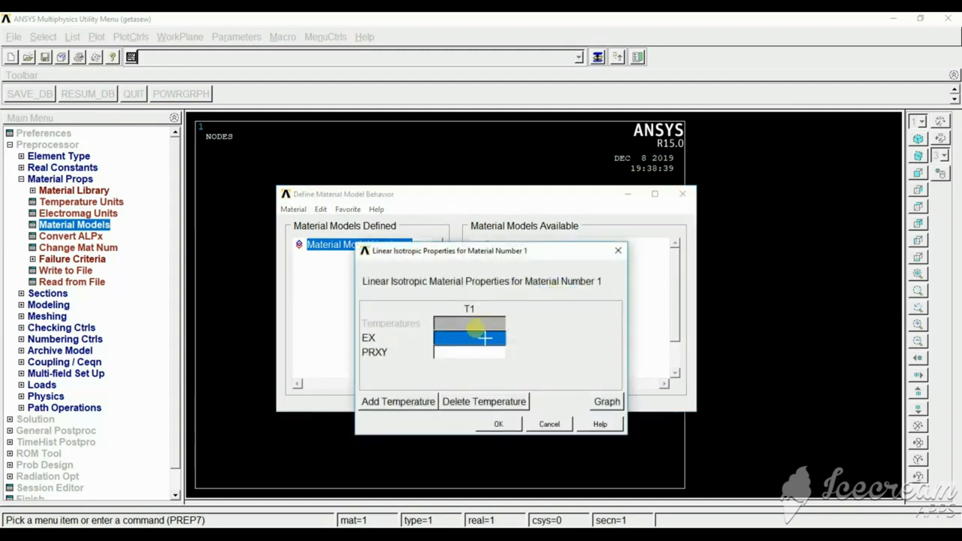
type("3e7")
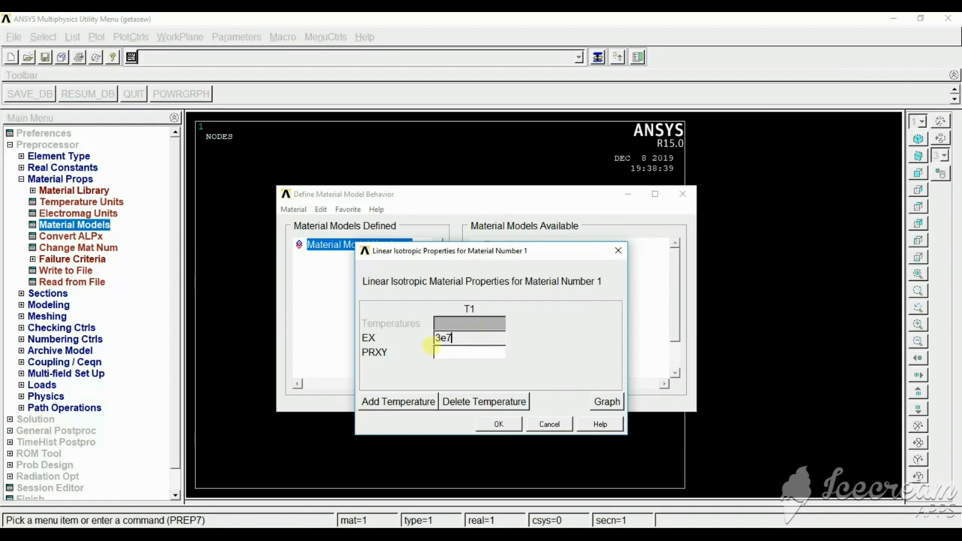
left_click(459, 358)
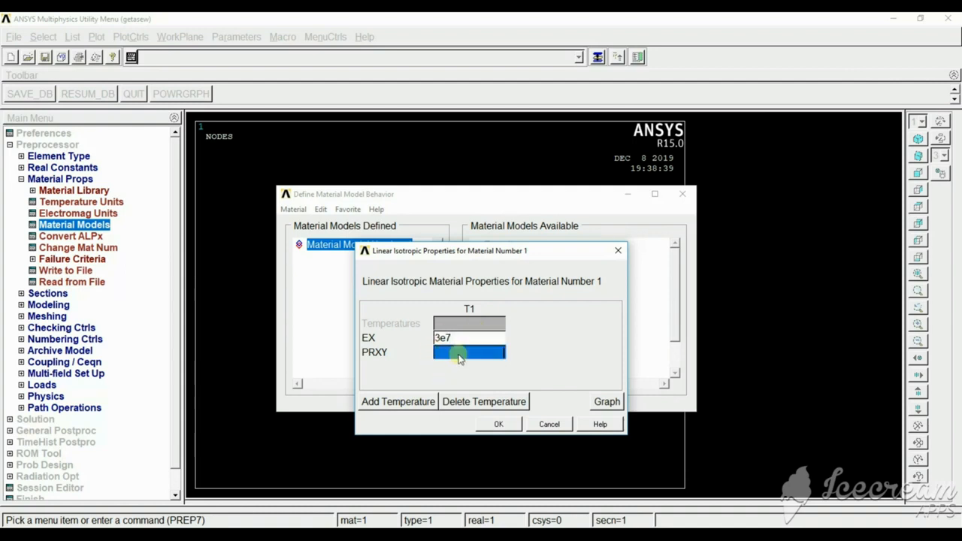
type("0")
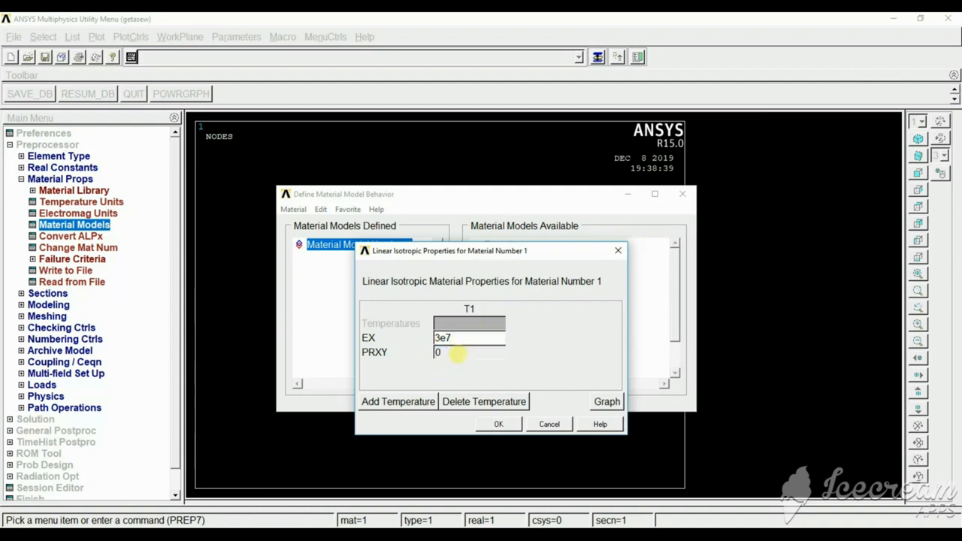
left_click(499, 424)
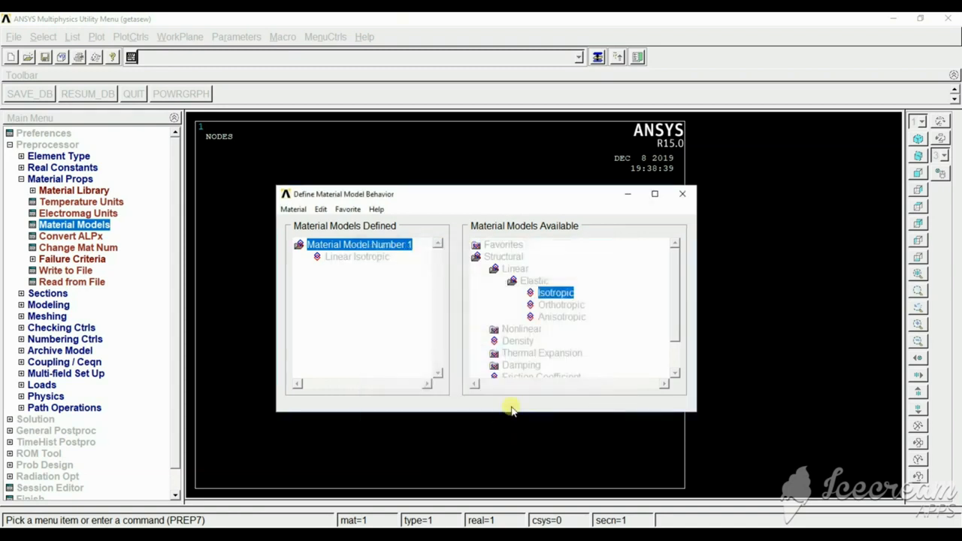
left_click(682, 193)
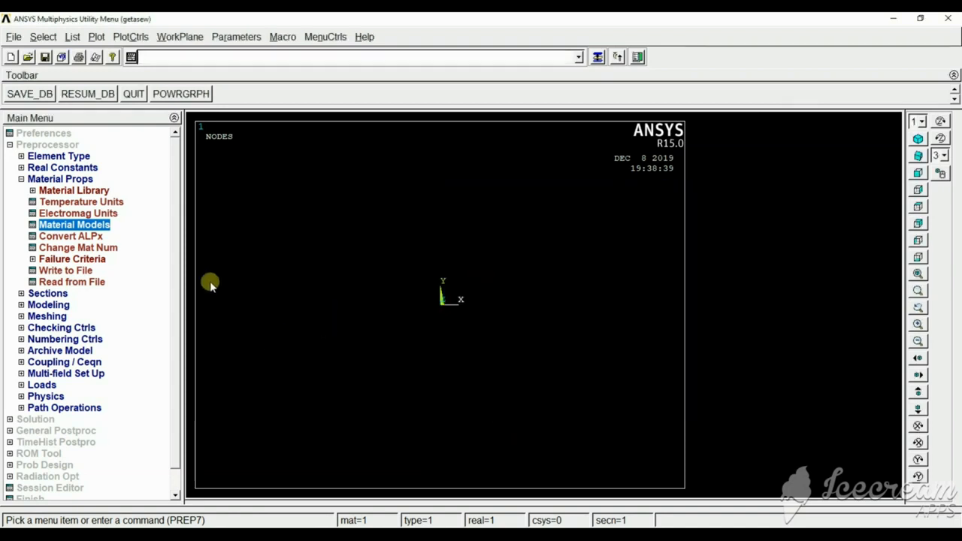
left_click(21, 179)
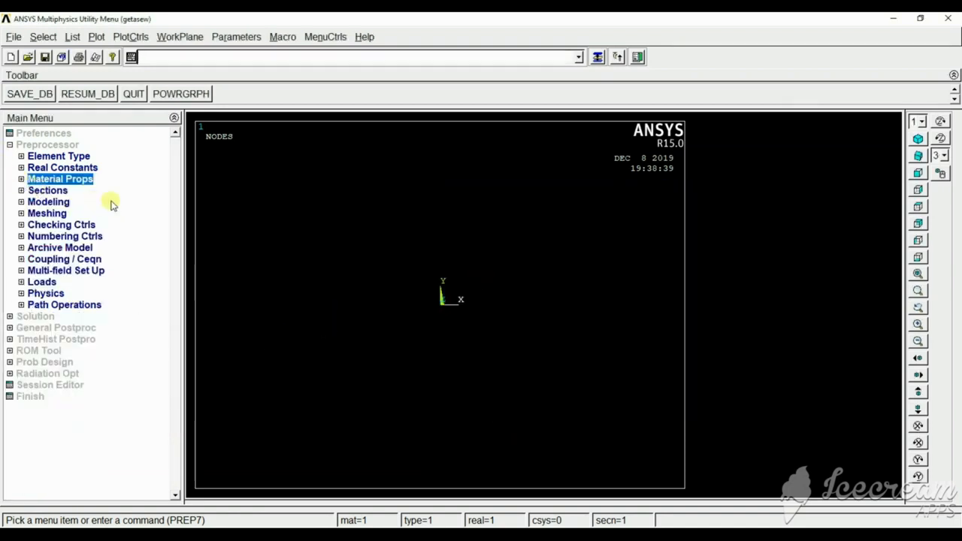
Create node 1 in the active coordinate system at the origin, leaving its location and rotation values blank.
left_click(32, 202)
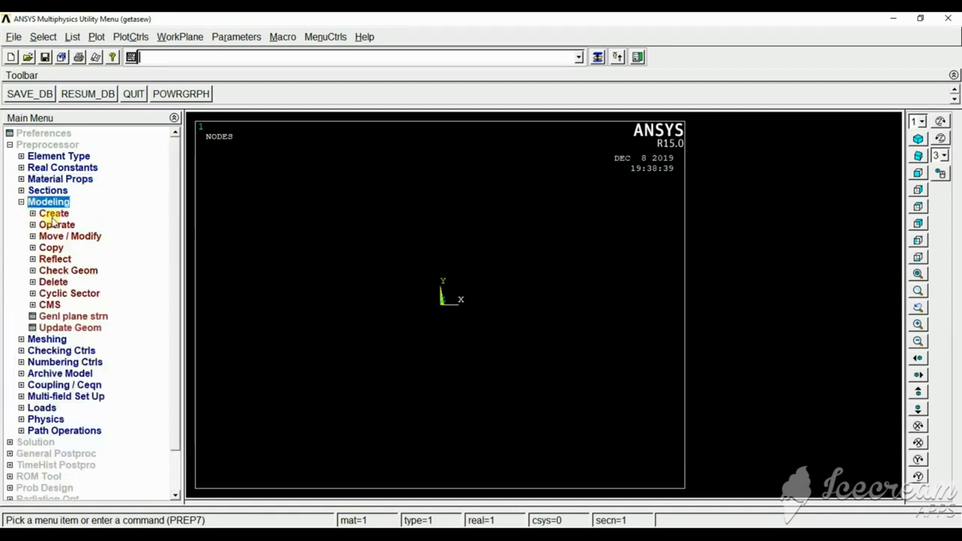
left_click(51, 215)
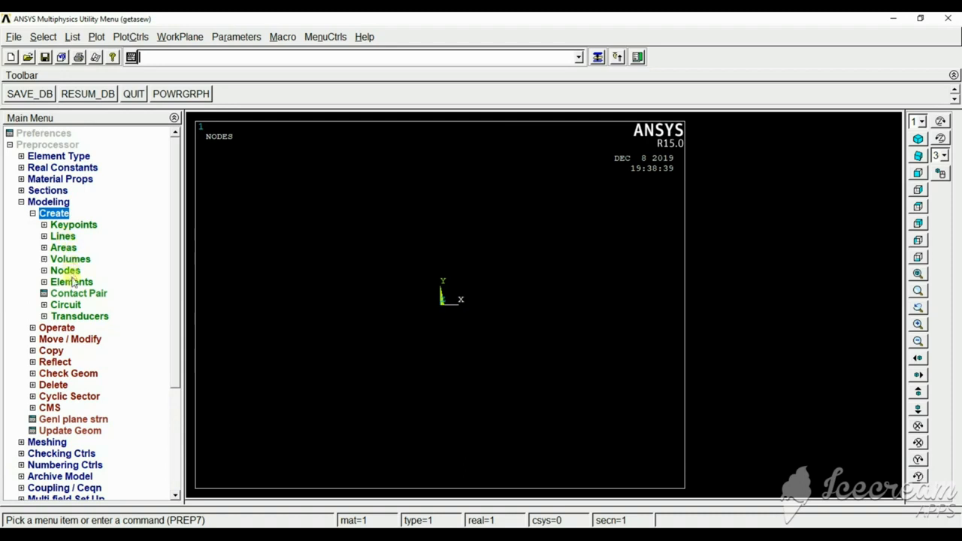
left_click(66, 271)
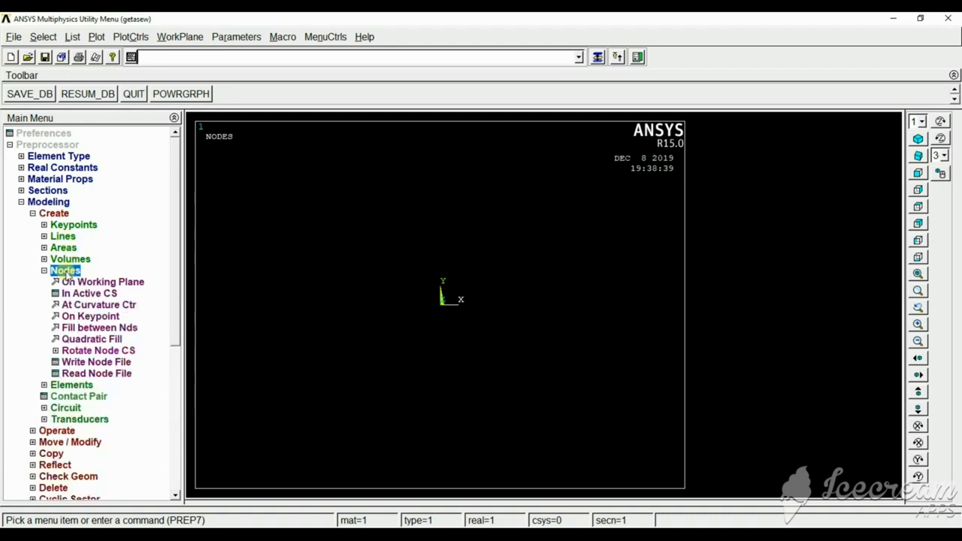
left_click(86, 294)
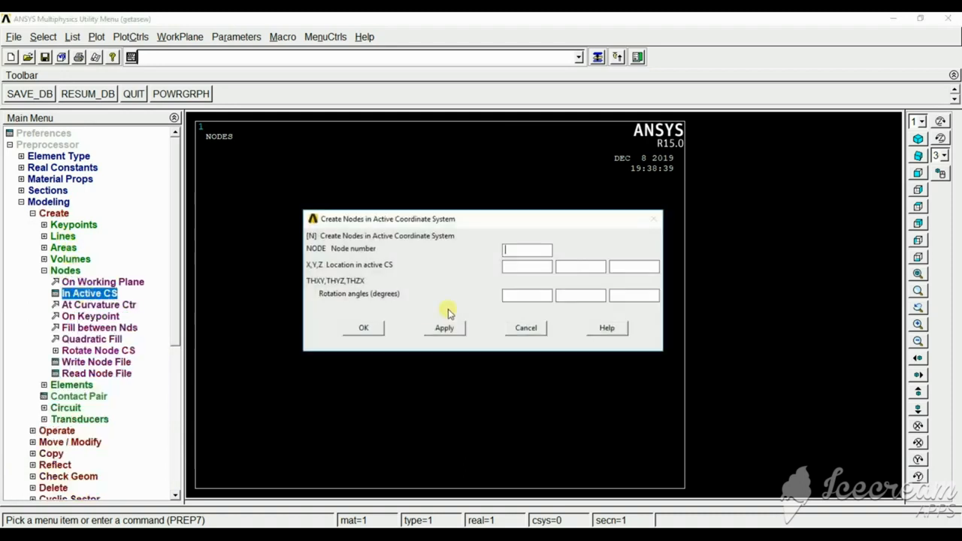
type("1")
left_click(442, 328)
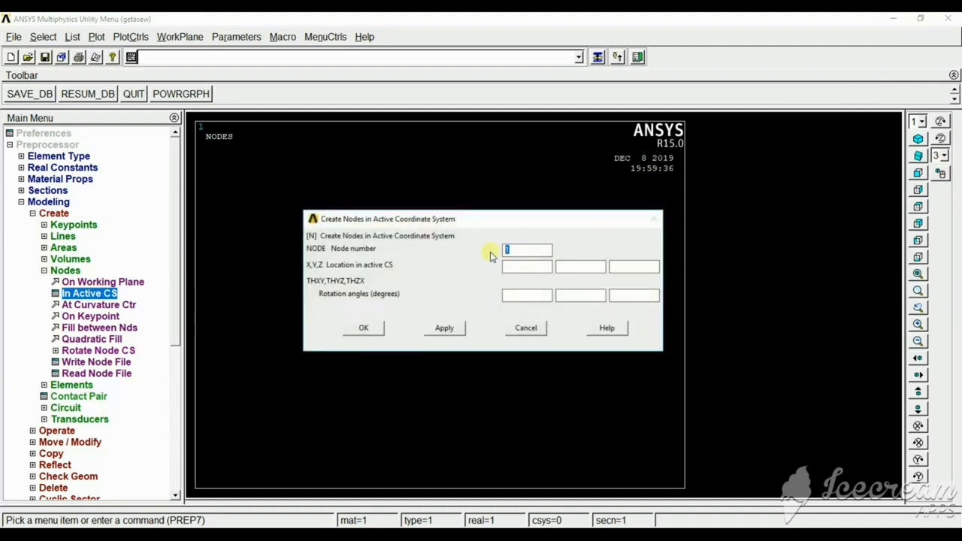
Create node 2 in the active coordinate system at Y = 4.
left_click(569, 267)
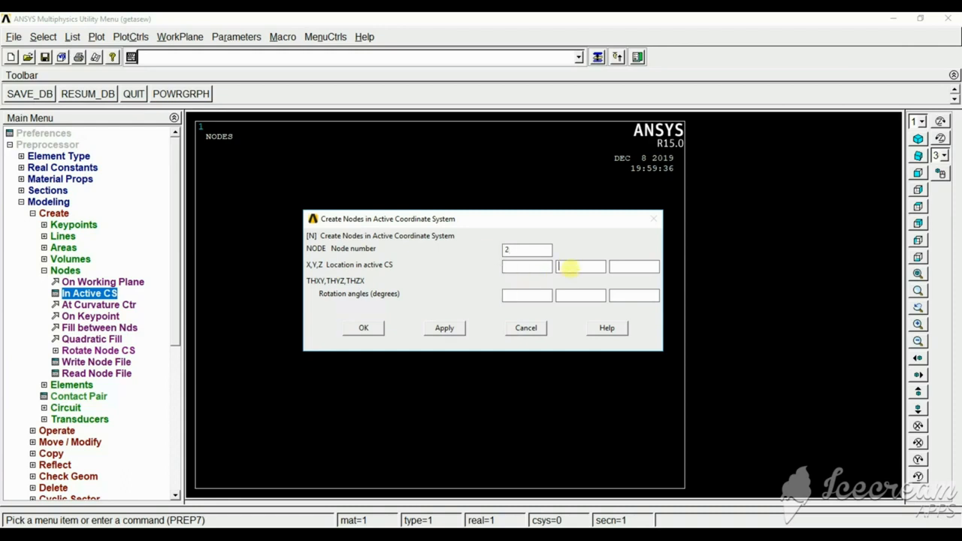
type("4")
left_click(445, 329)
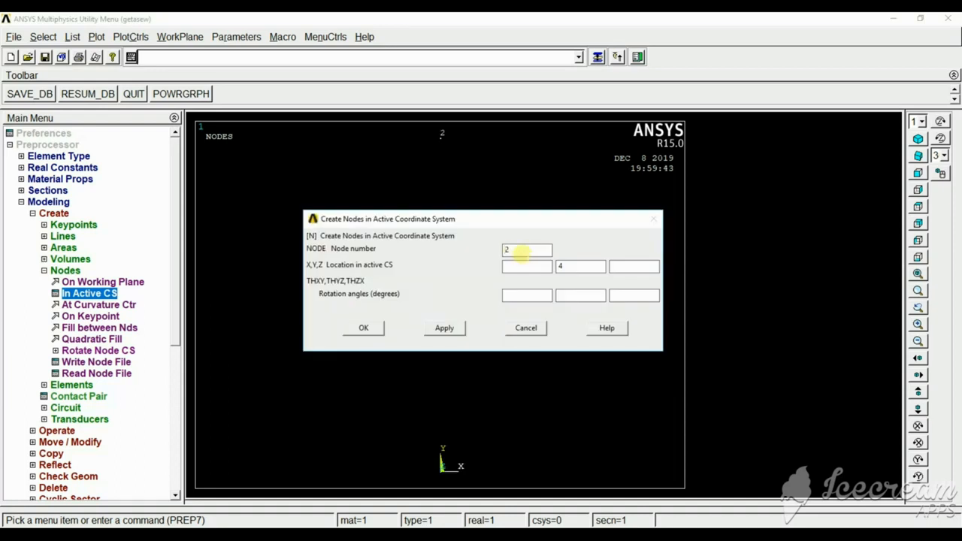
Create nodes 3 and 4 on the Y axis, each higher than the previous node, and finish node creation.
type("3")
left_click(560, 267)
left_click(444, 328)
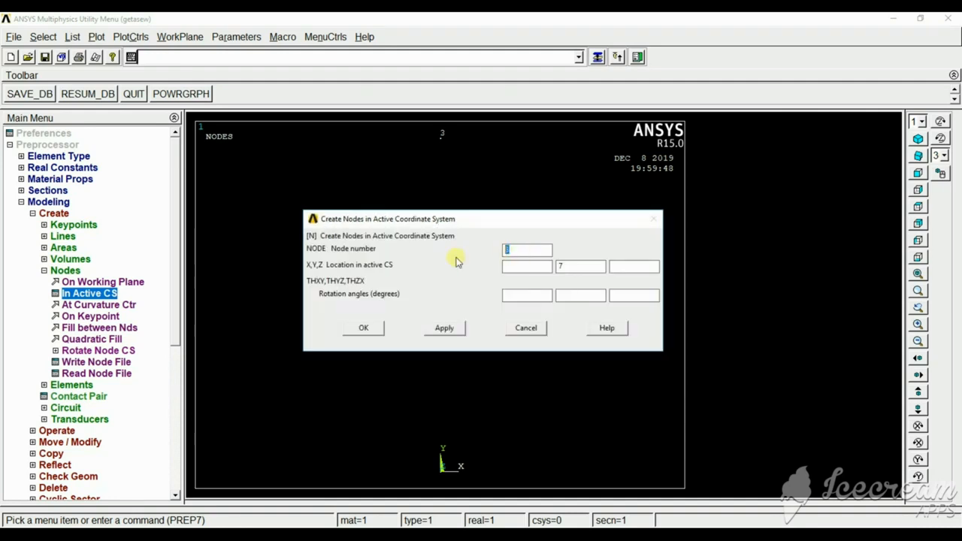
left_click_drag(570, 267, 549, 266)
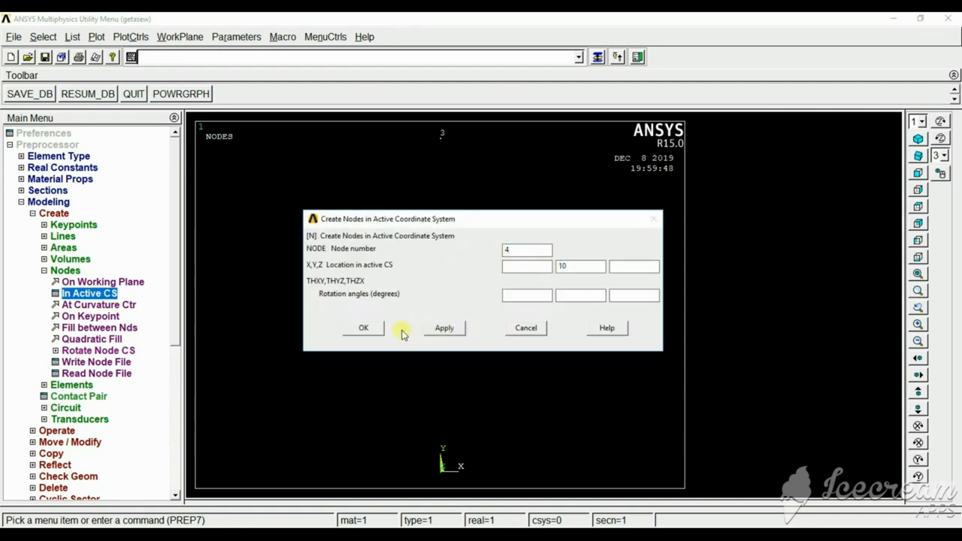
left_click(362, 328)
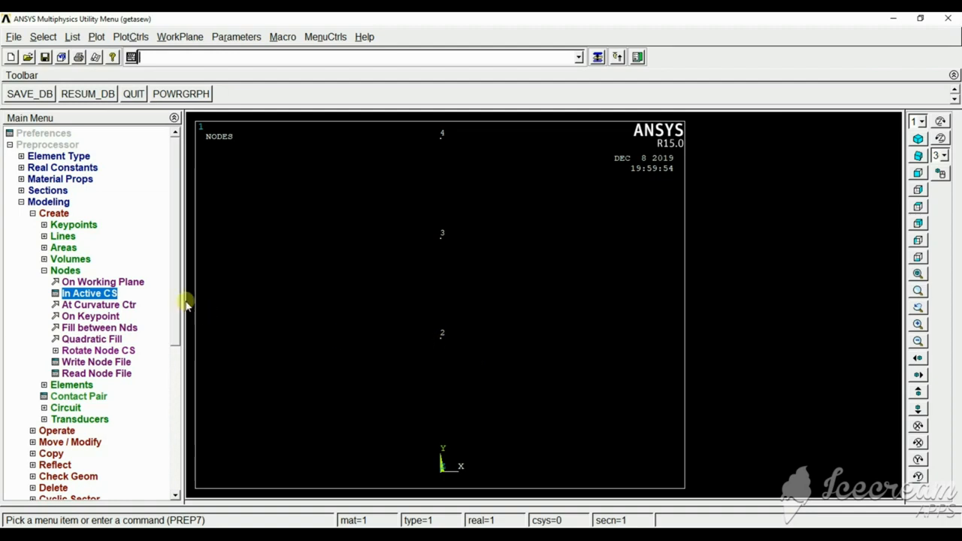
Create an auto-numbered element through nodes 1 and 2.
left_click(44, 271)
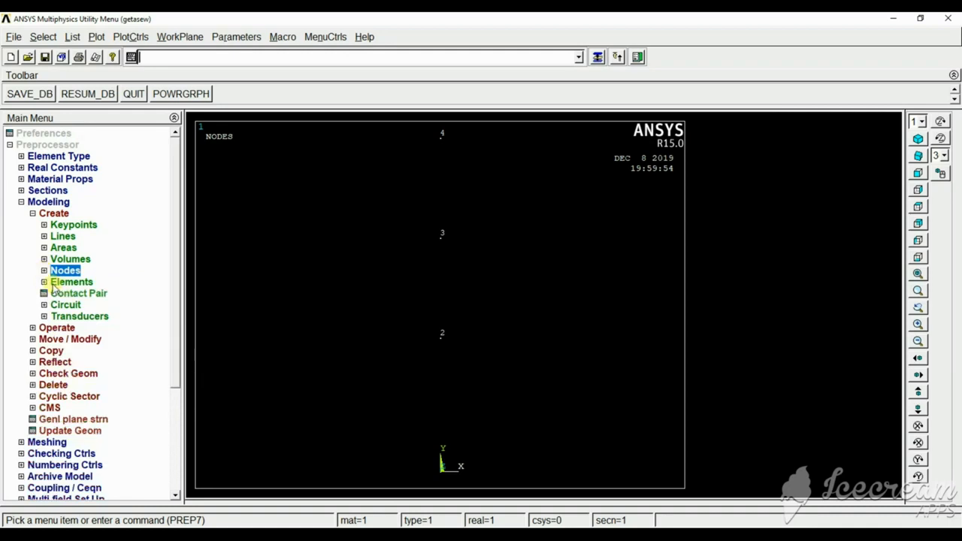
left_click(53, 282)
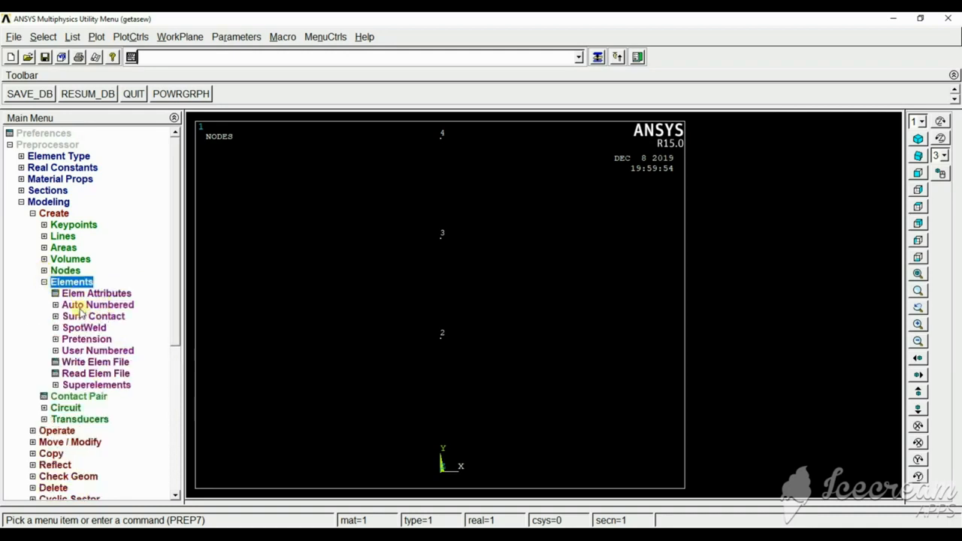
left_click(79, 306)
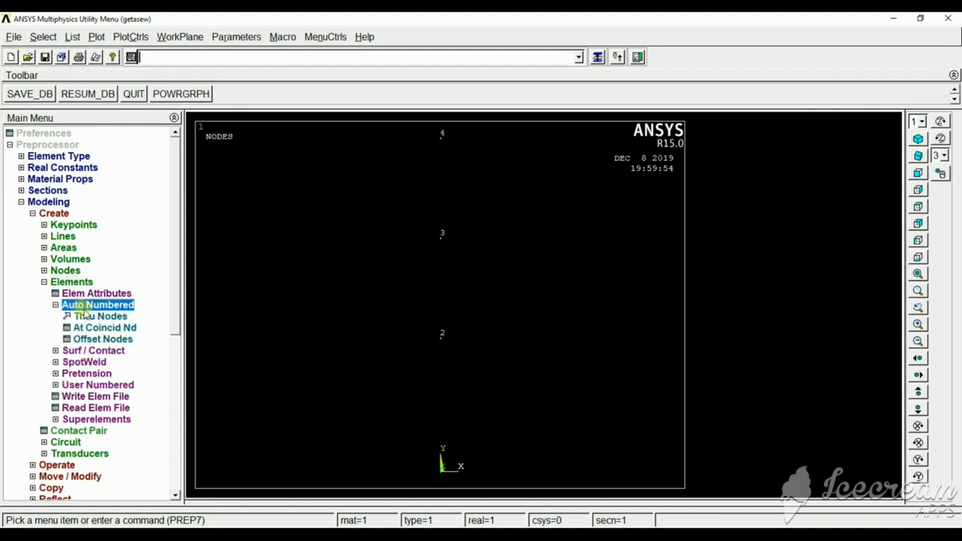
left_click(90, 317)
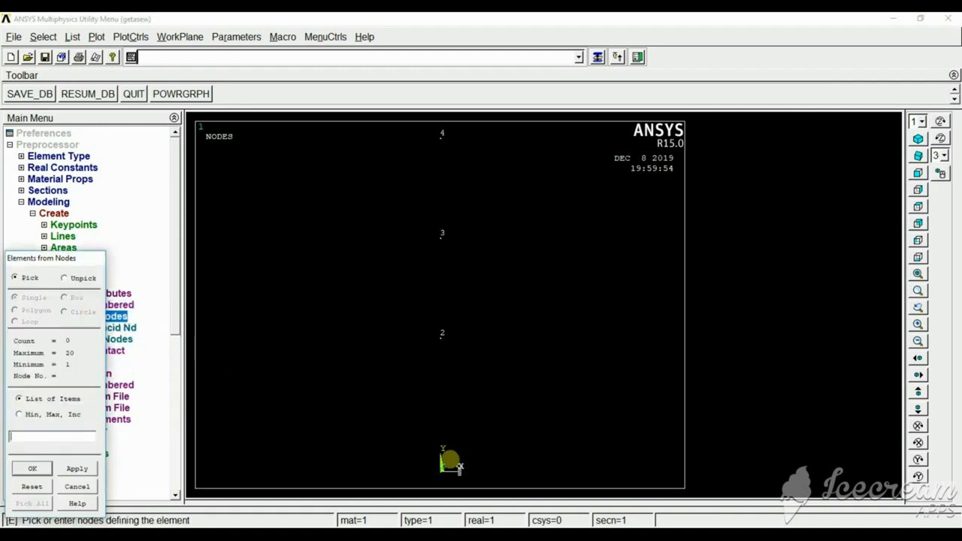
left_click(443, 465)
left_click(442, 340)
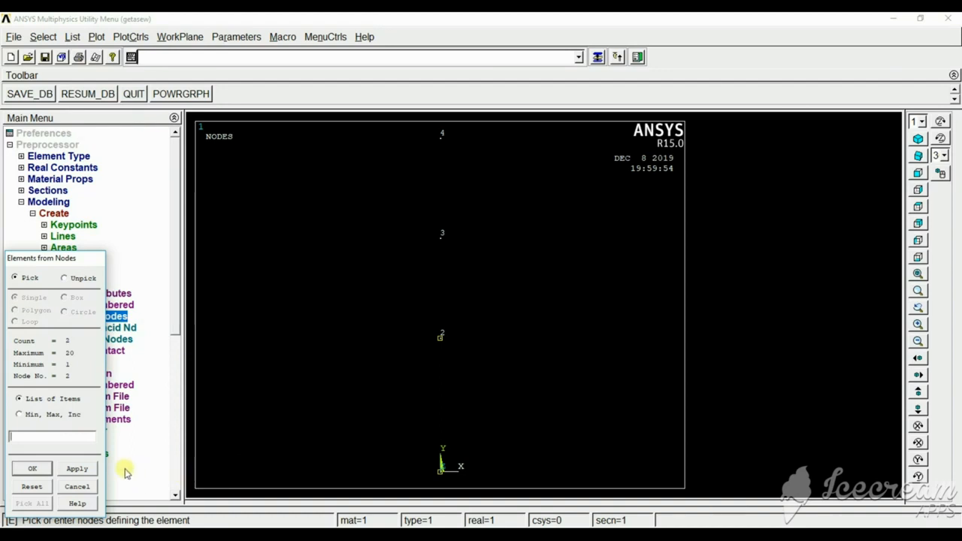
left_click(89, 468)
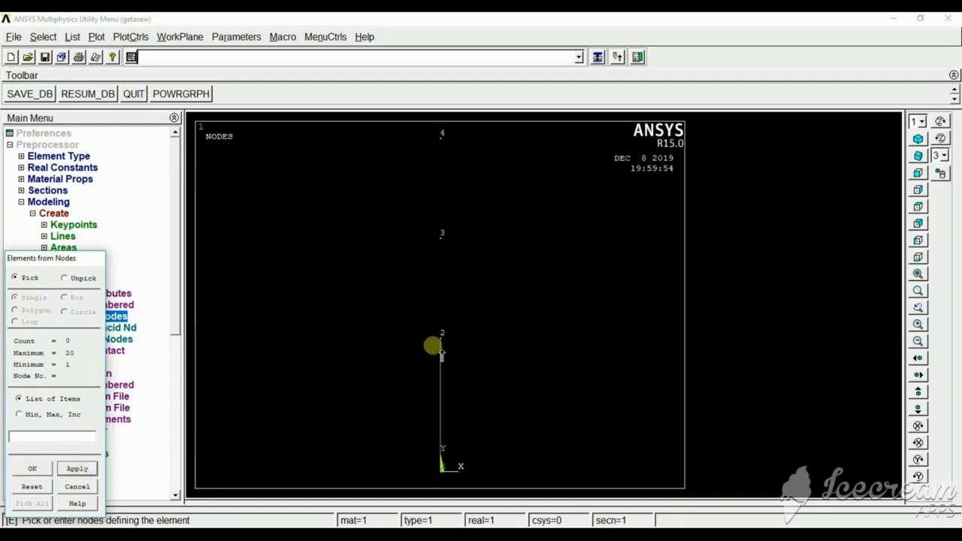
Create elements through nodes 2 and 3 and through nodes 3 and 4, and finish element creation.
left_click(440, 238)
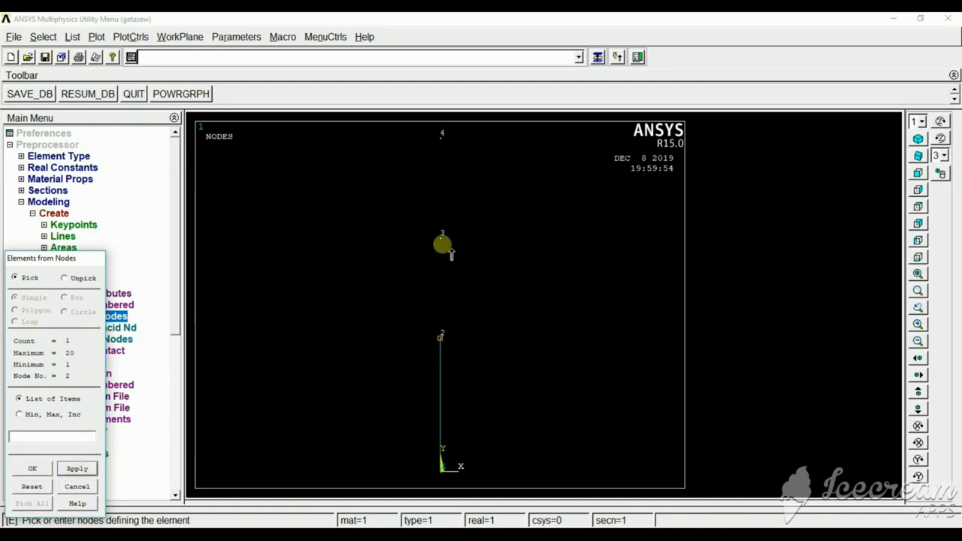
left_click(78, 469)
left_click(441, 238)
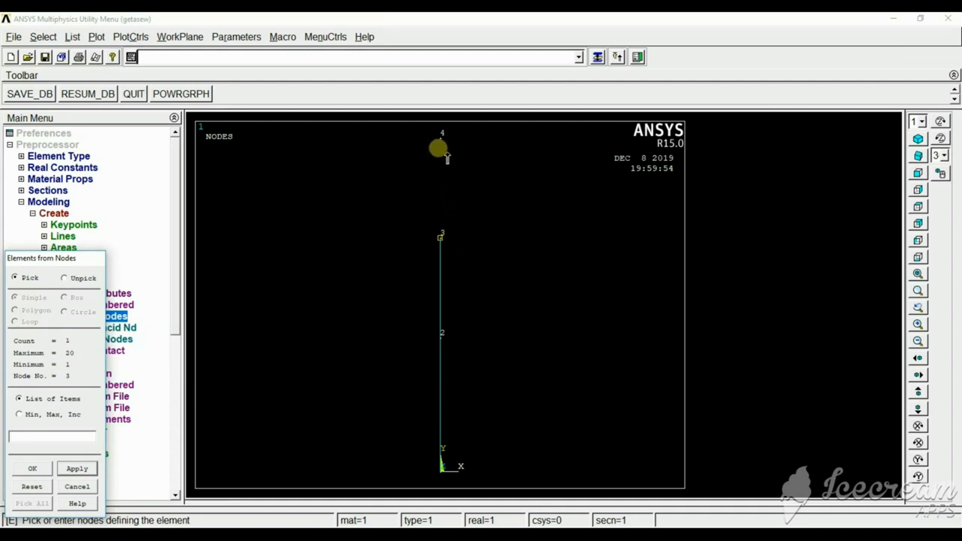
left_click(440, 148)
left_click(33, 468)
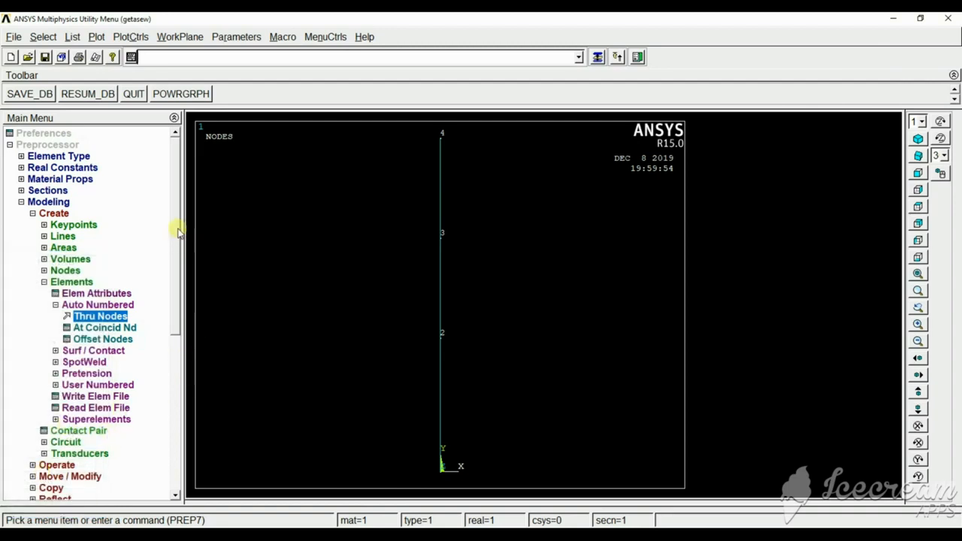
Apply a structural displacement constraint on node 1 for All DOF as a constant value, leaving the displacement value blank.
scroll(171, 254, "down", 3)
scroll(167, 290, "up", 1)
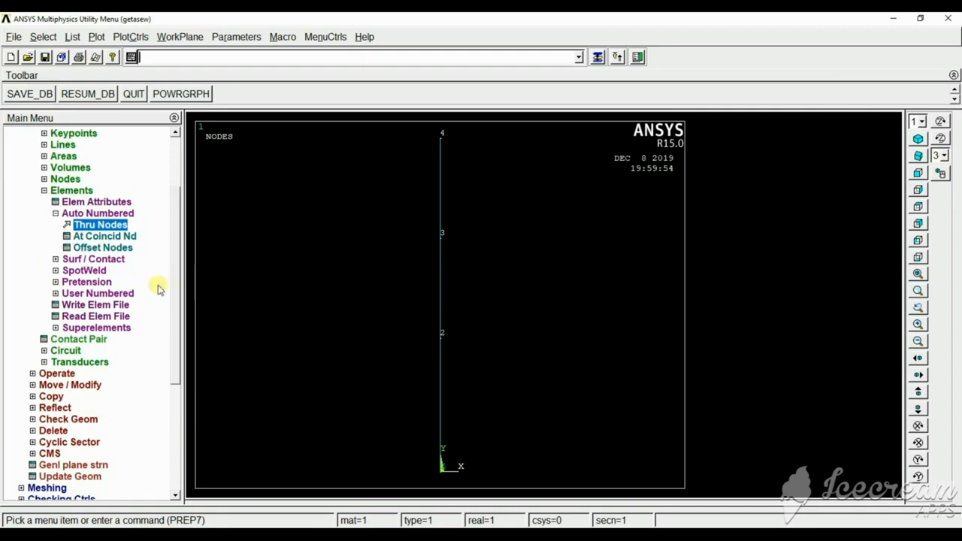
scroll(176, 285, "down", 2)
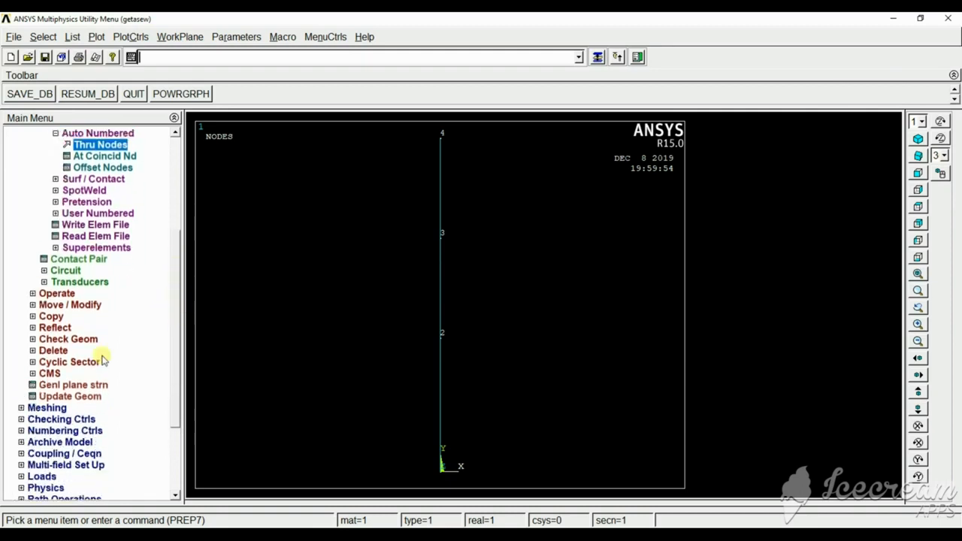
left_click(42, 476)
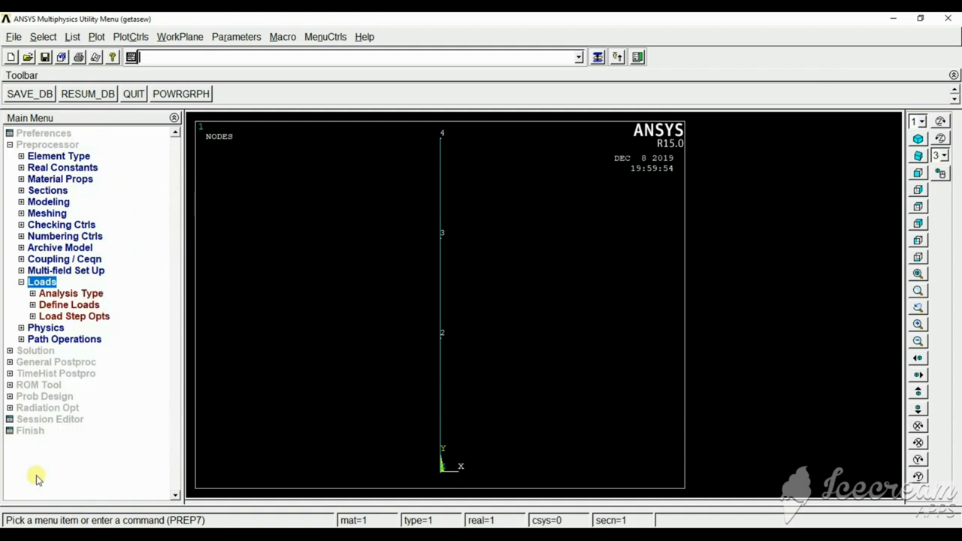
left_click(49, 304)
left_click(64, 329)
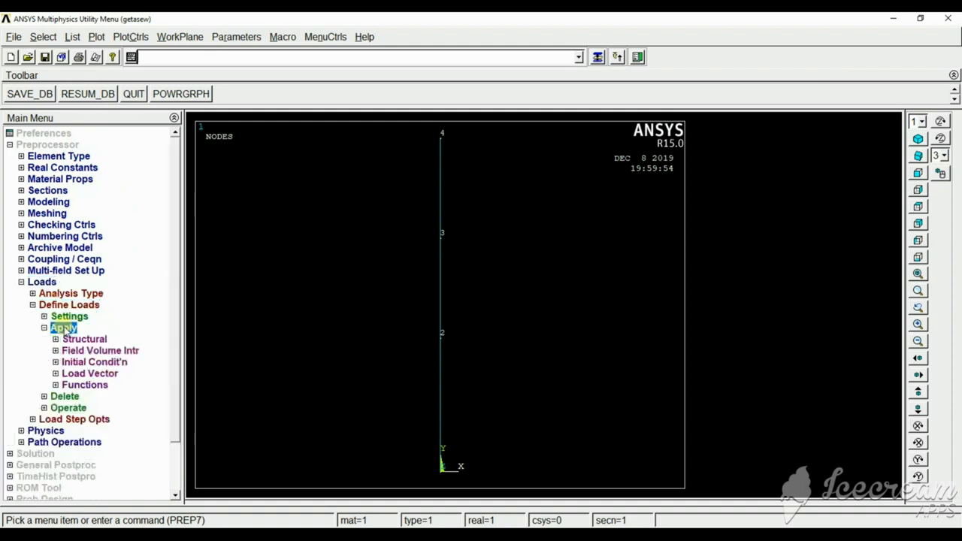
left_click(84, 340)
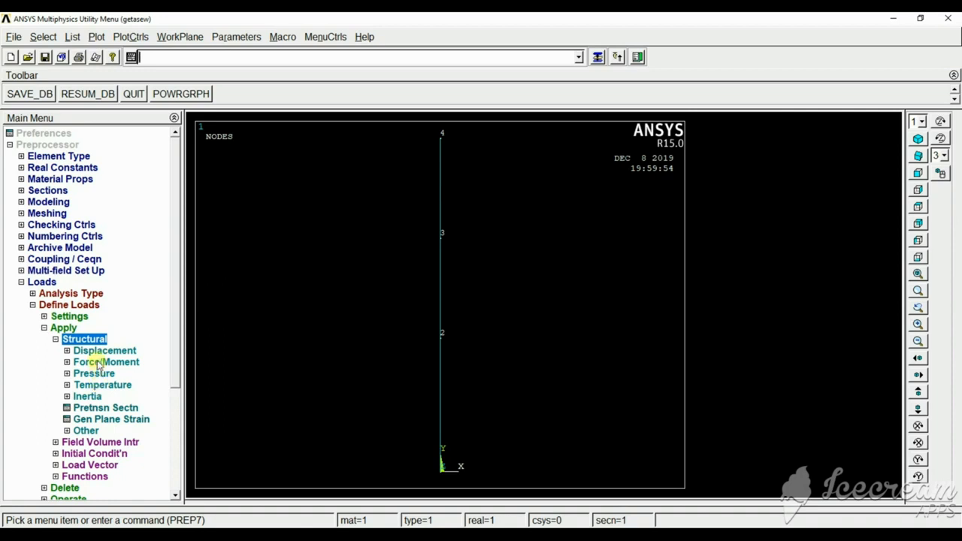
left_click(92, 351)
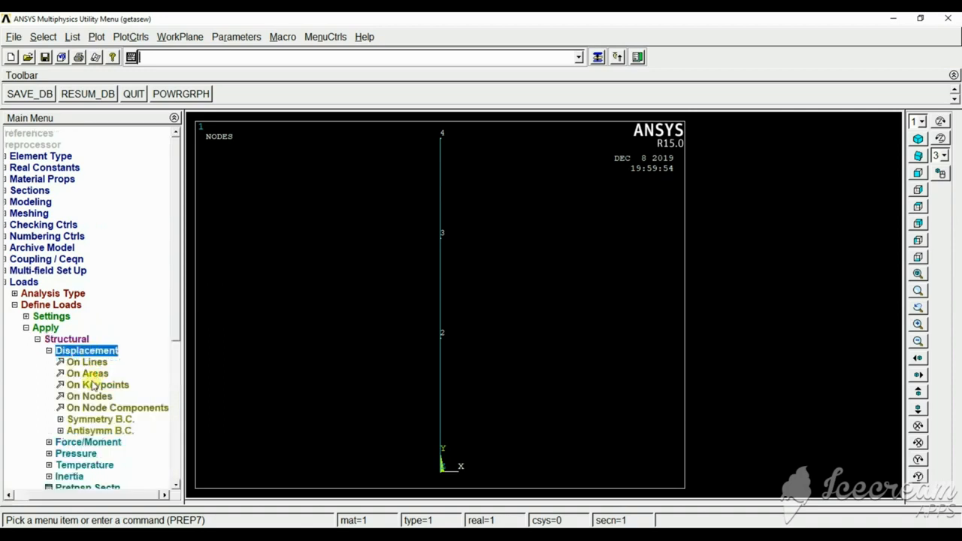
left_click(90, 396)
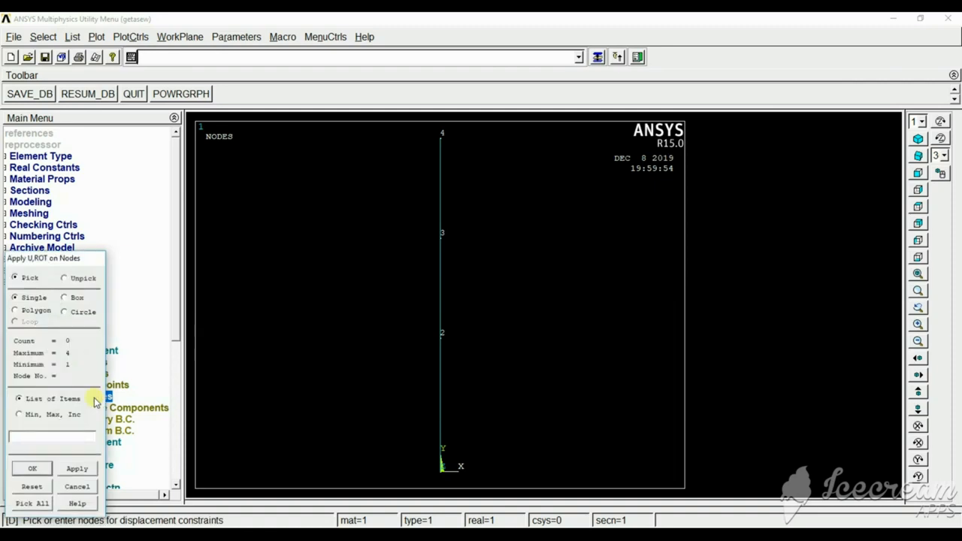
left_click(442, 468)
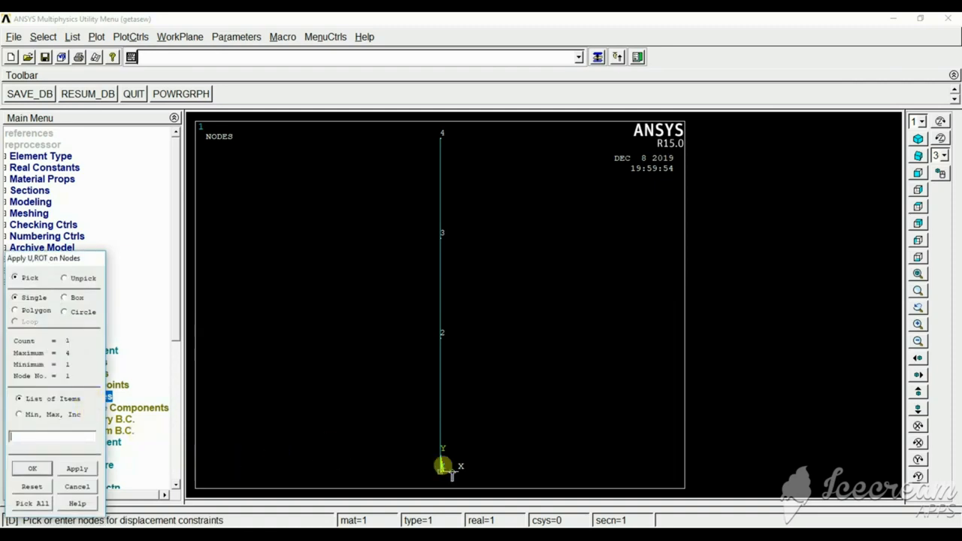
left_click(72, 469)
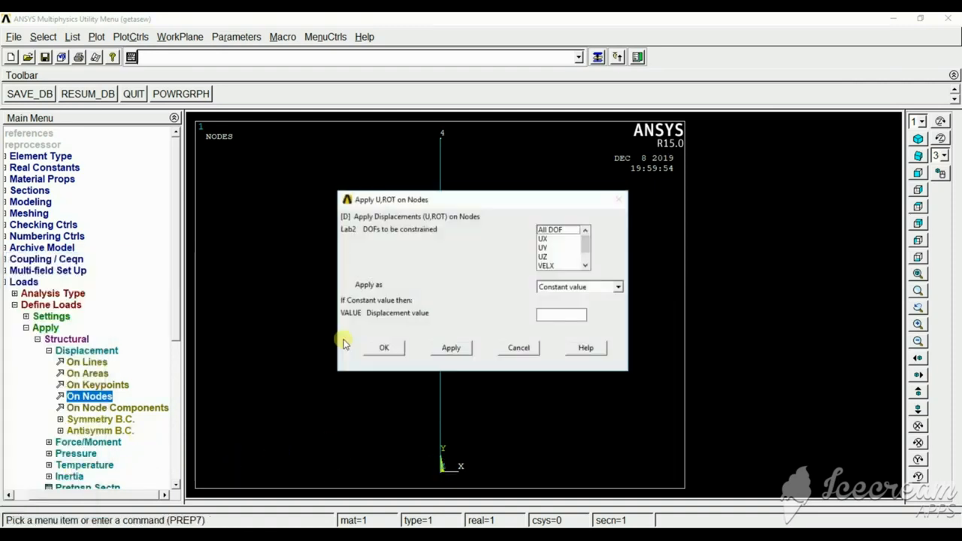
left_click(546, 231)
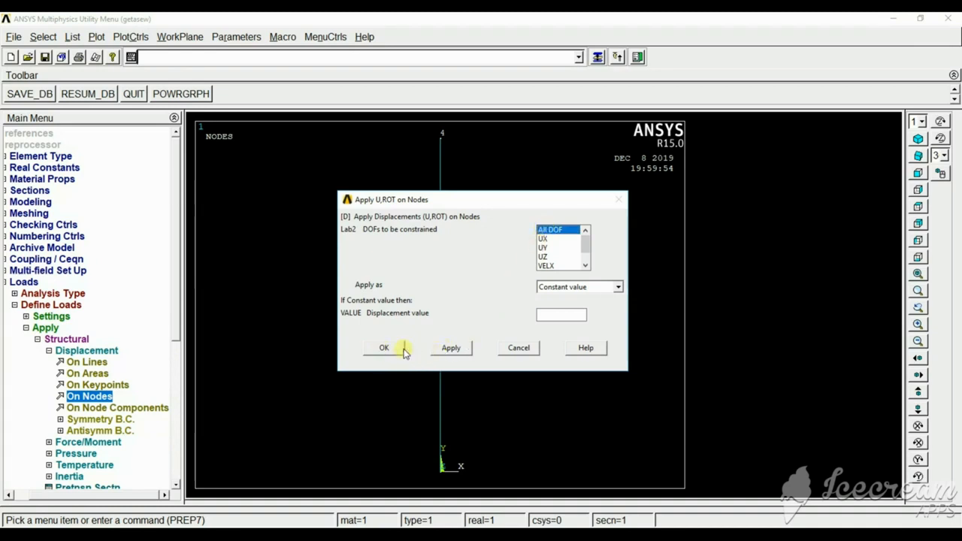
left_click(451, 348)
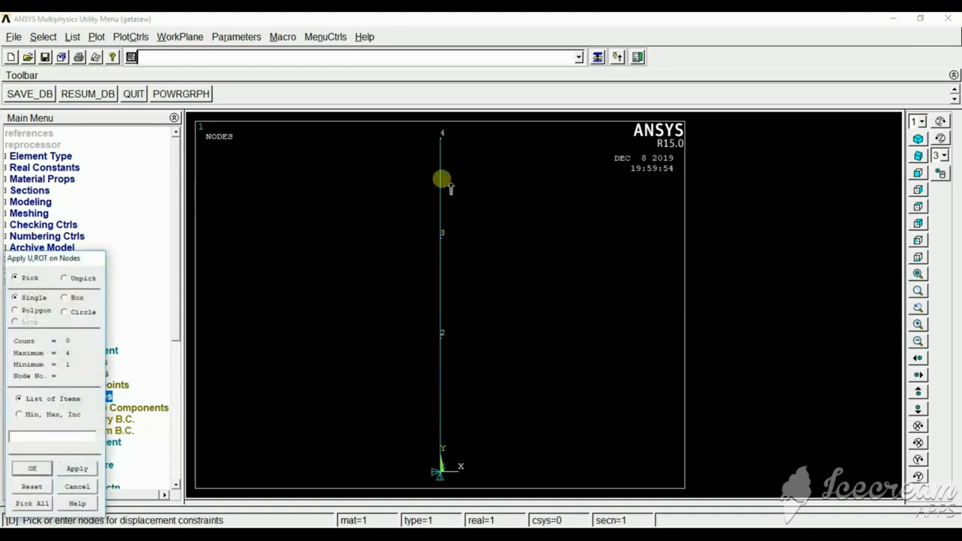
Constrain All DOF on node 4 with a blank displacement value and finish applying displacements.
left_click(442, 135)
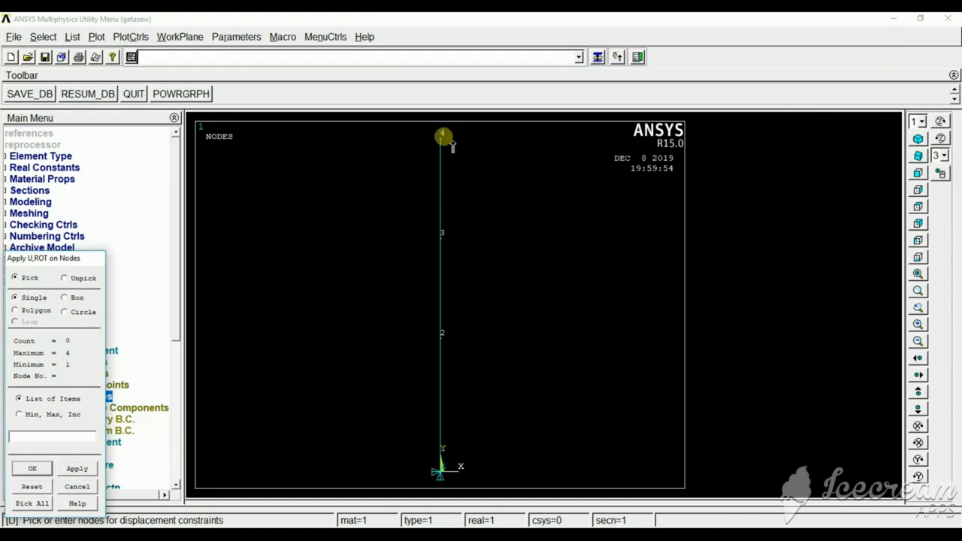
left_click(76, 468)
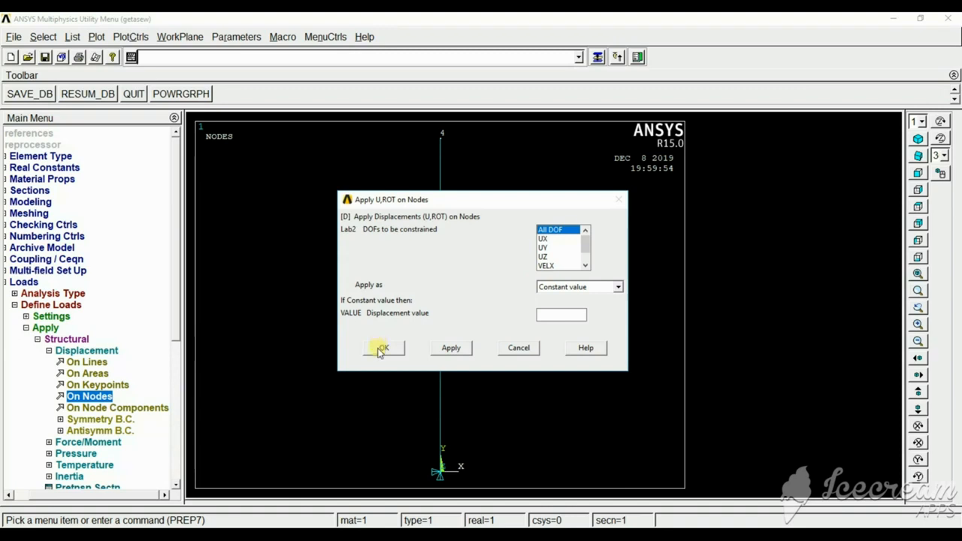
left_click(382, 349)
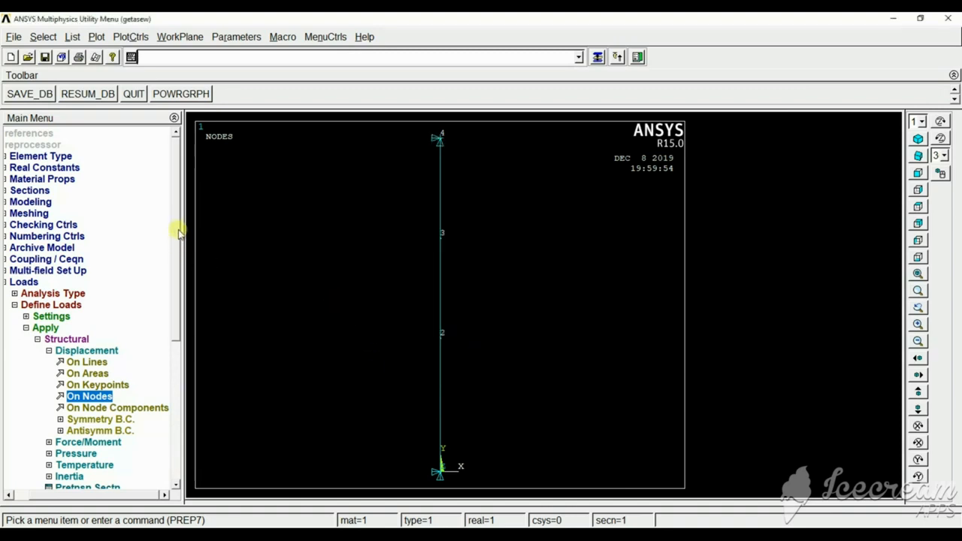
Apply a structural force on node 2 in the FY direction with a constant value of -500.
left_click_drag(179, 233, 178, 288)
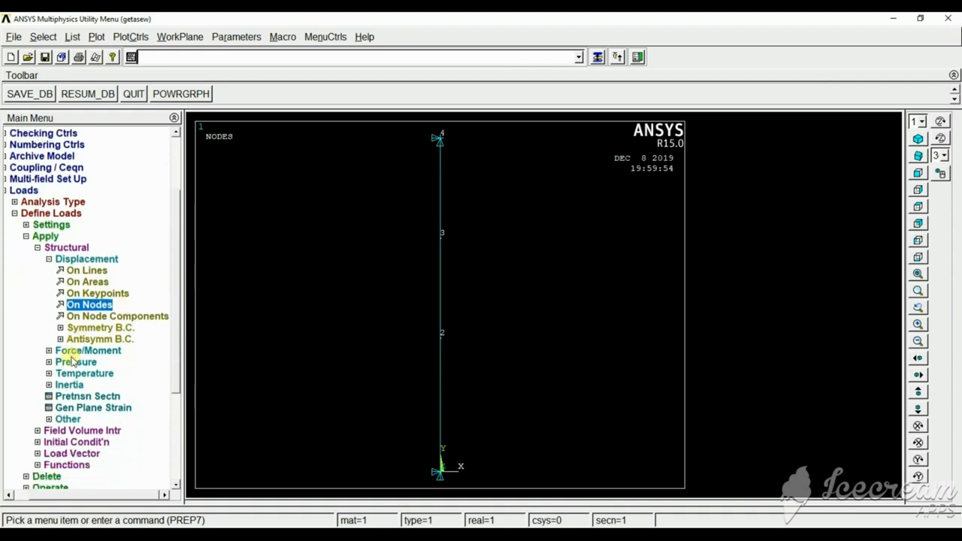
left_click(84, 350)
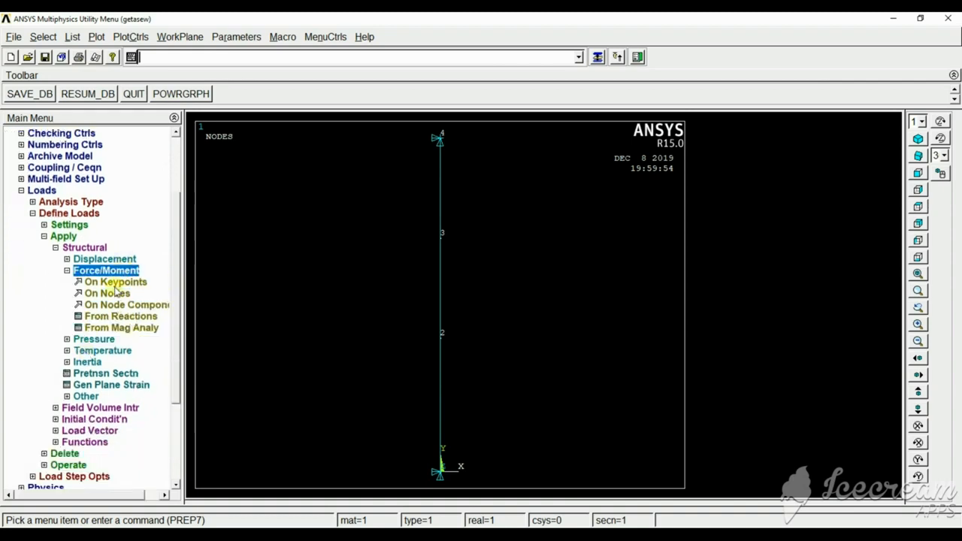
left_click(109, 293)
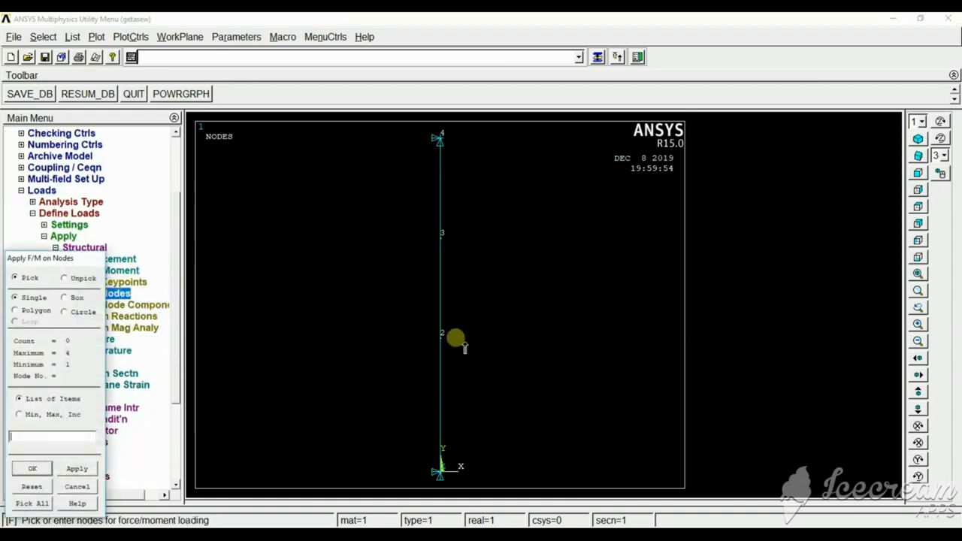
left_click(442, 338)
left_click(77, 469)
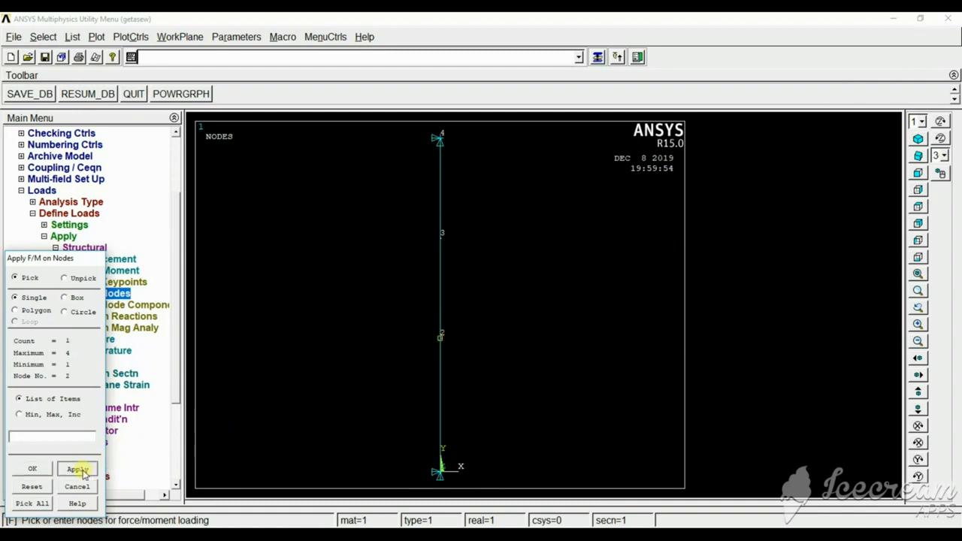
left_click(569, 251)
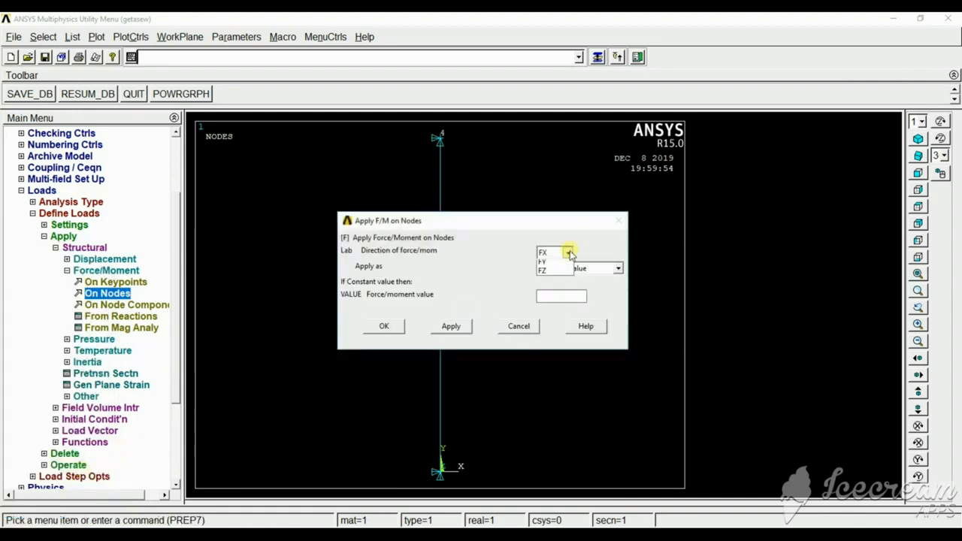
left_click(555, 272)
left_click(562, 296)
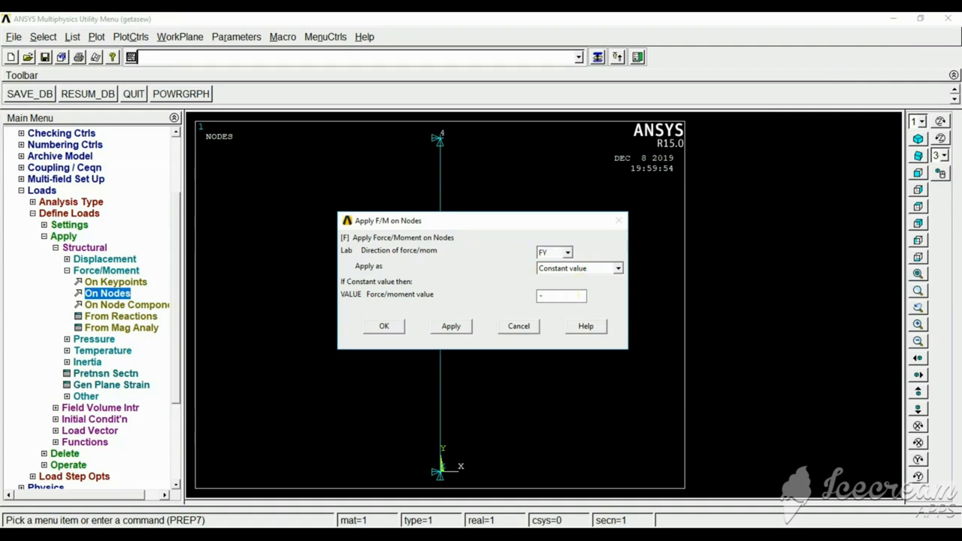
type("-500")
left_click(451, 326)
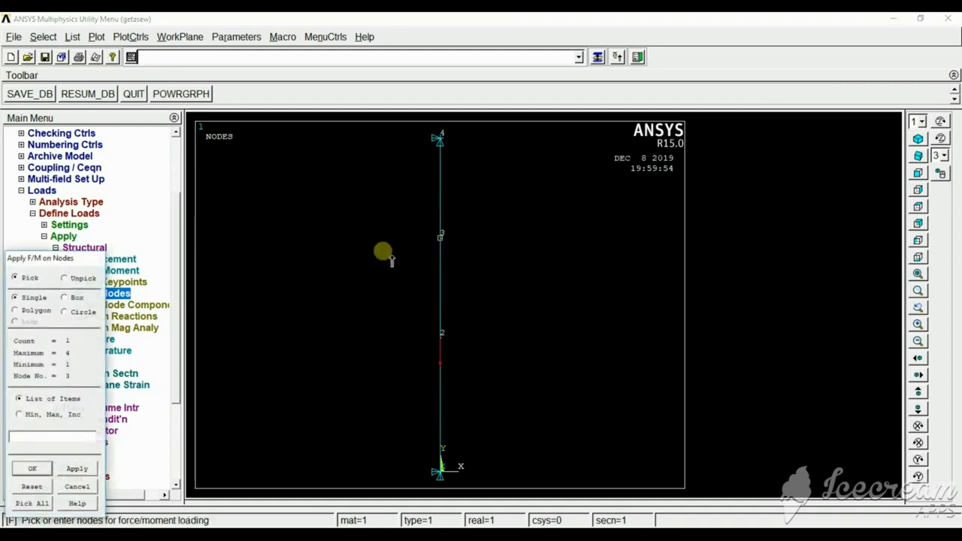
Apply a constant FY force of -1000 on node 3 and finish applying forces.
left_click(66, 469)
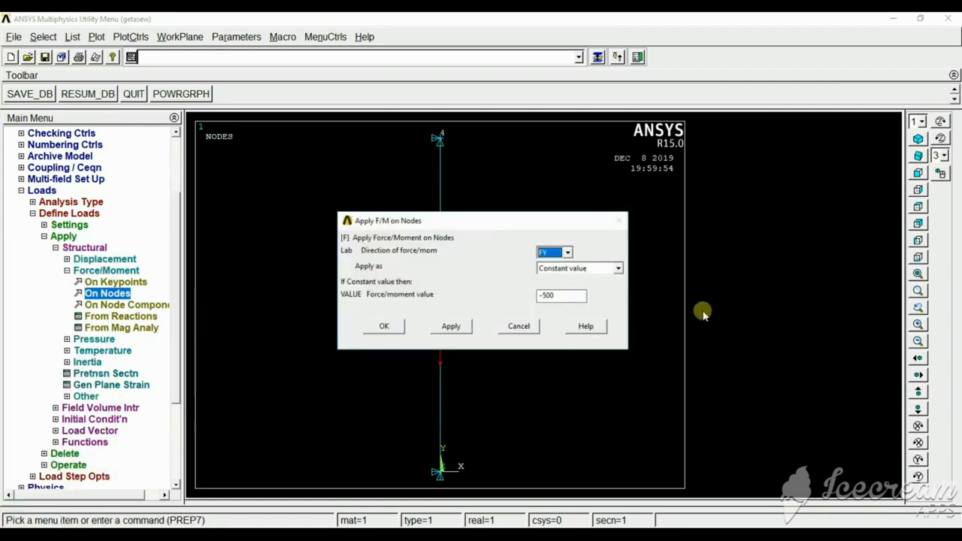
left_click(569, 297)
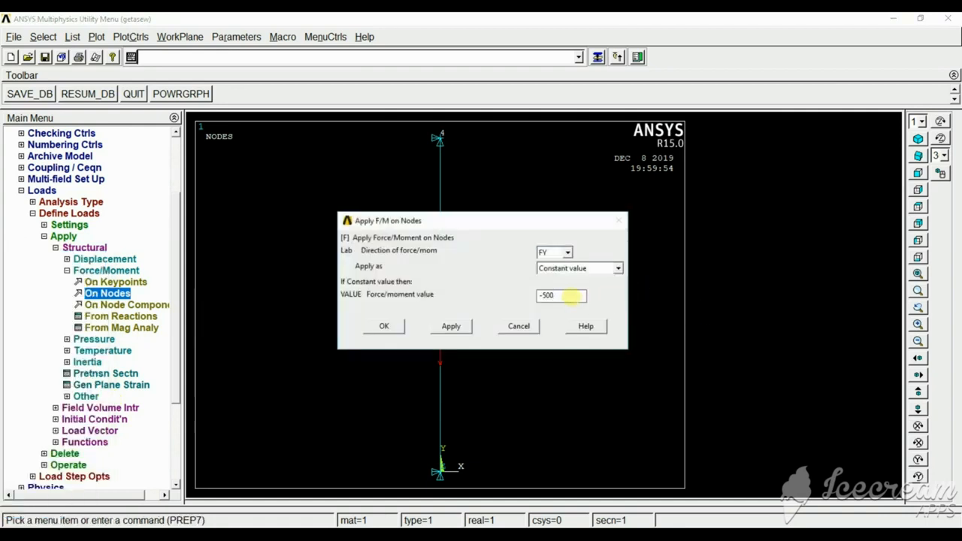
type("-1000")
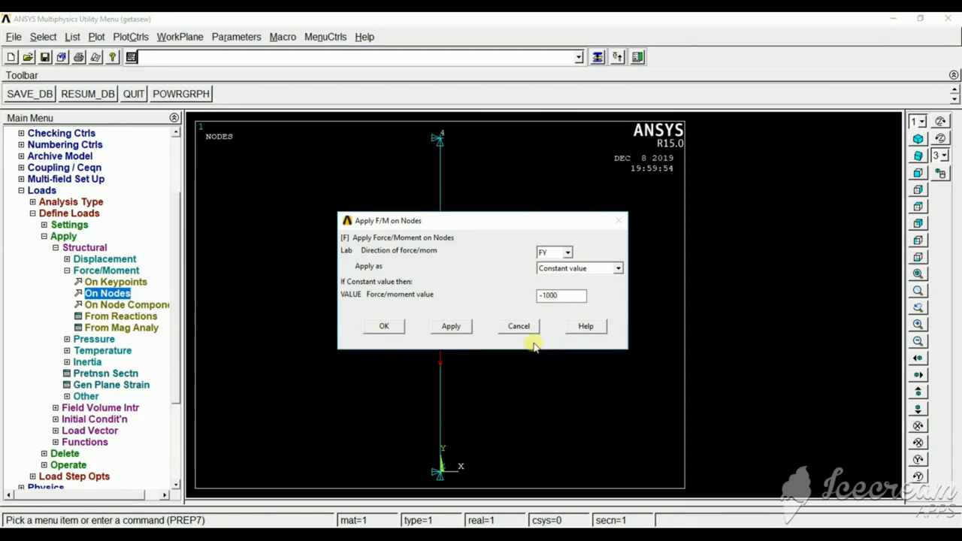
left_click(383, 326)
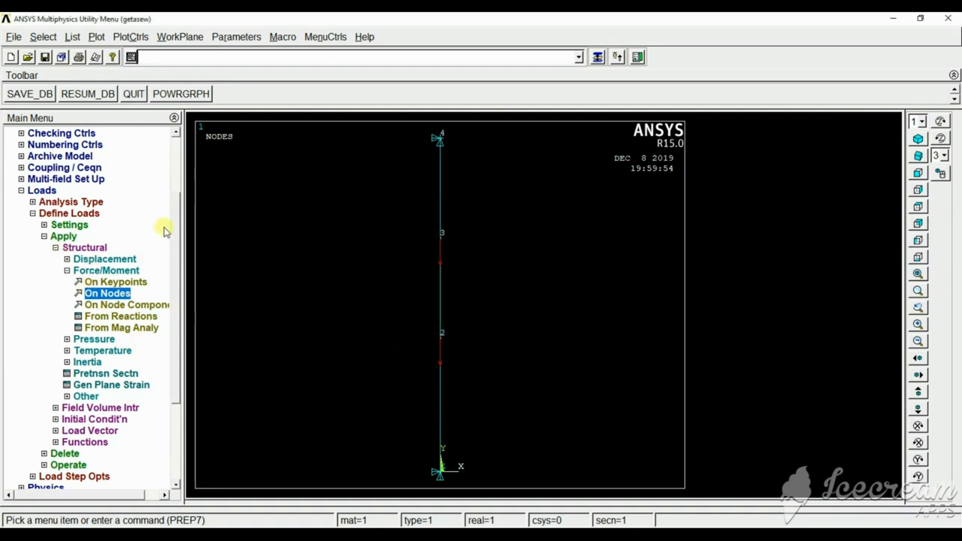
left_click_drag(175, 210, 179, 299)
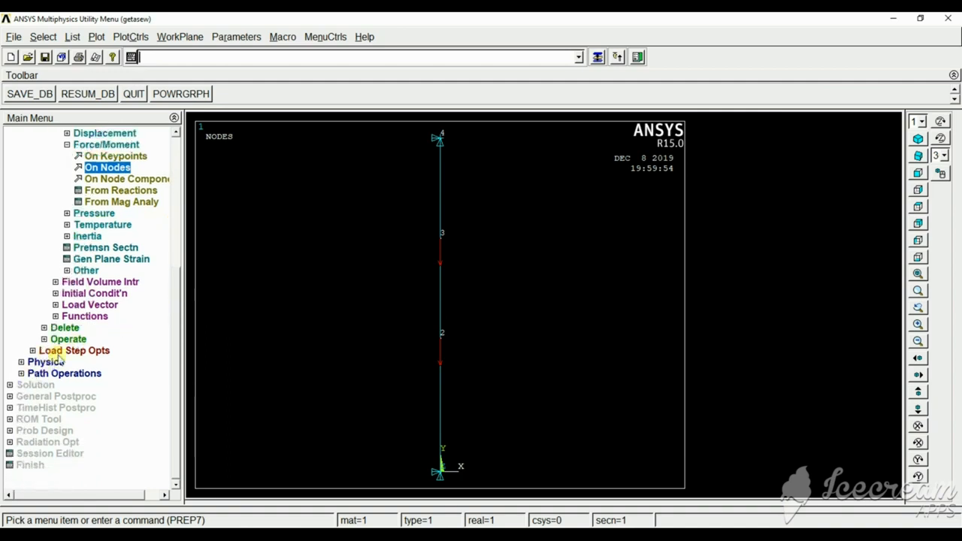
Solve the current load step of the bar model and close the completion note and the solution status listing.
left_click(41, 386)
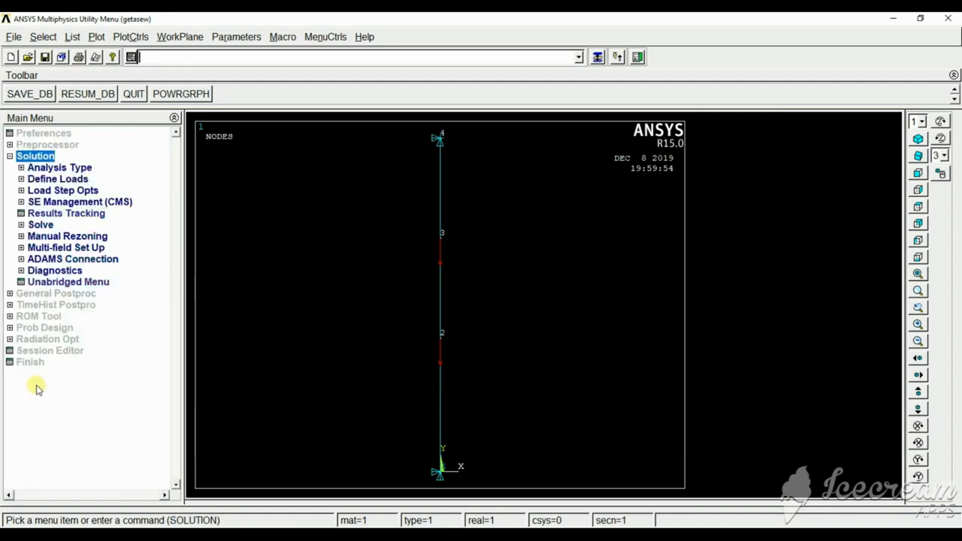
left_click(41, 225)
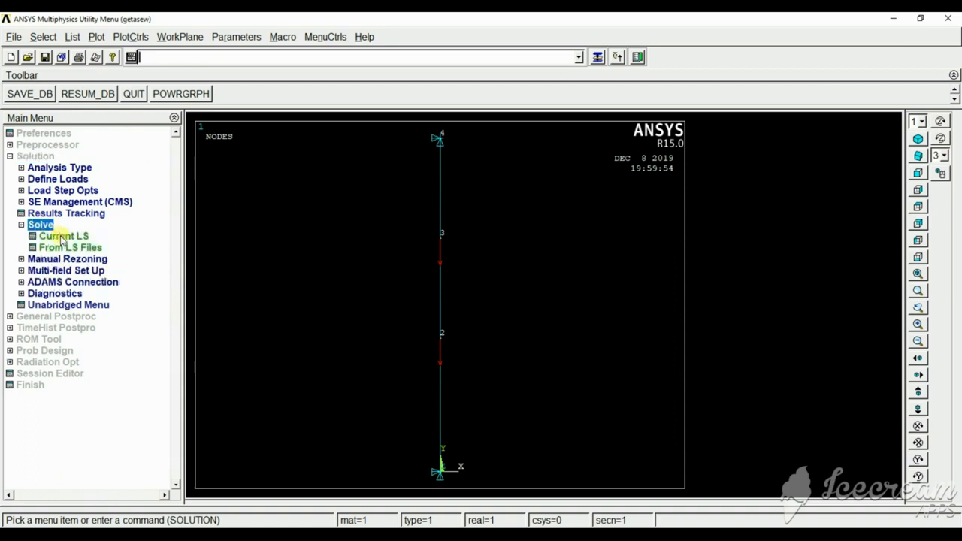
left_click(64, 237)
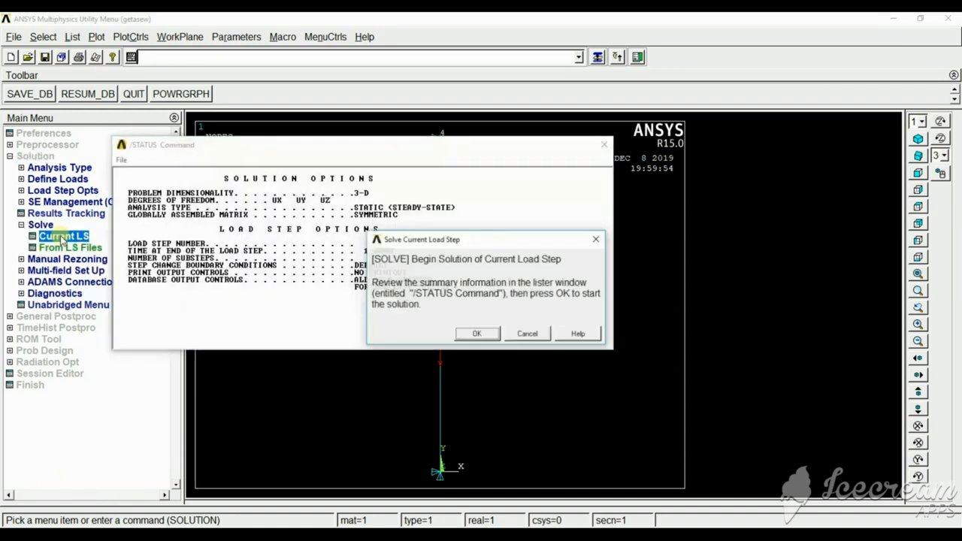
left_click(477, 334)
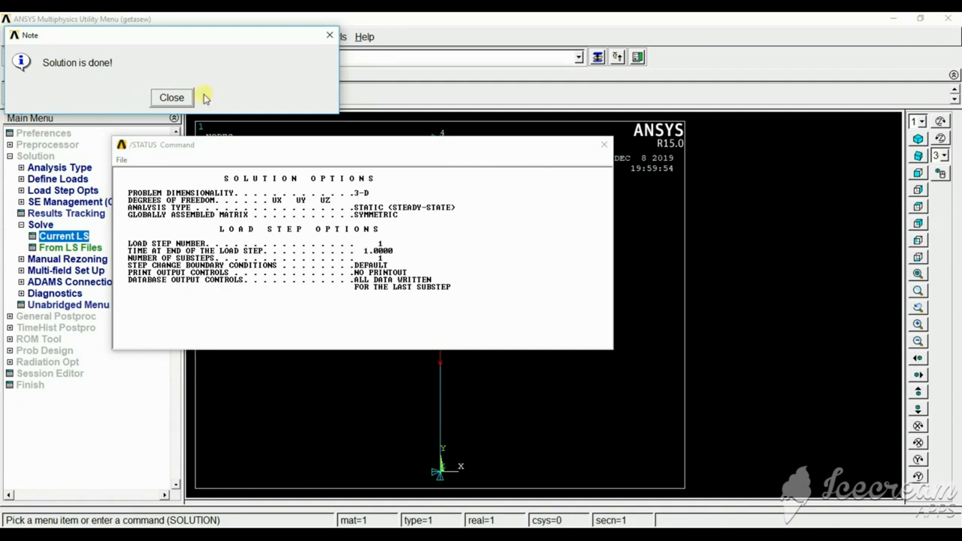
left_click(328, 36)
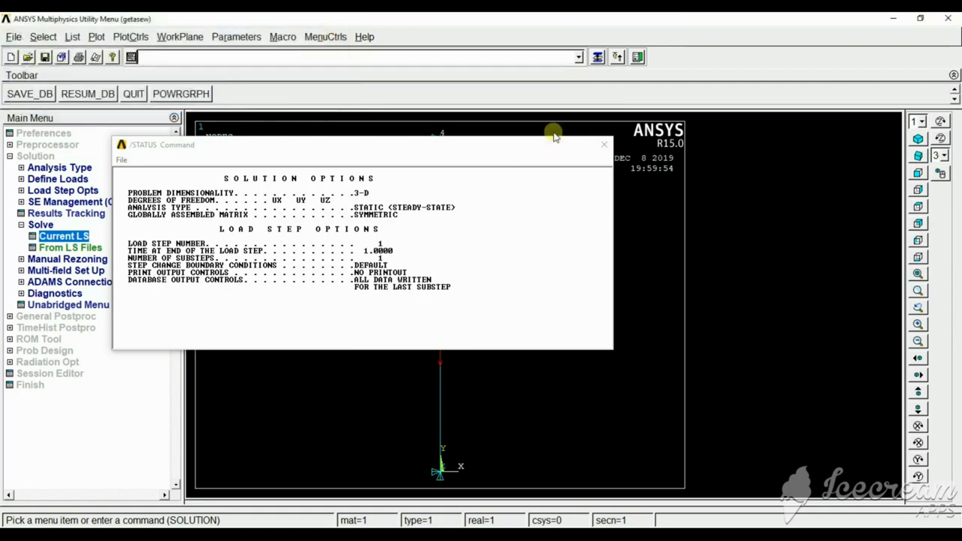
left_click(606, 143)
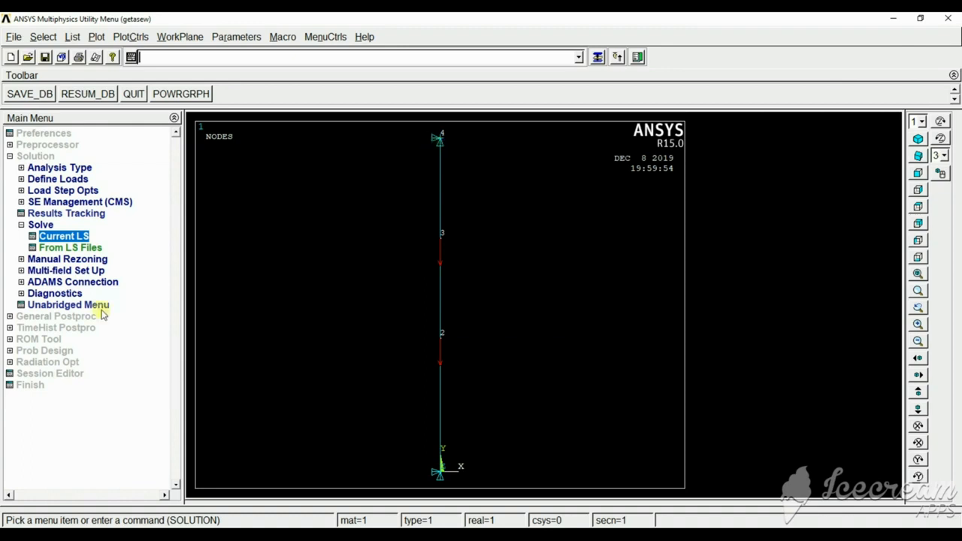
List the reaction solution for the FY structural force in general postprocessing, then close the listing.
left_click(31, 318)
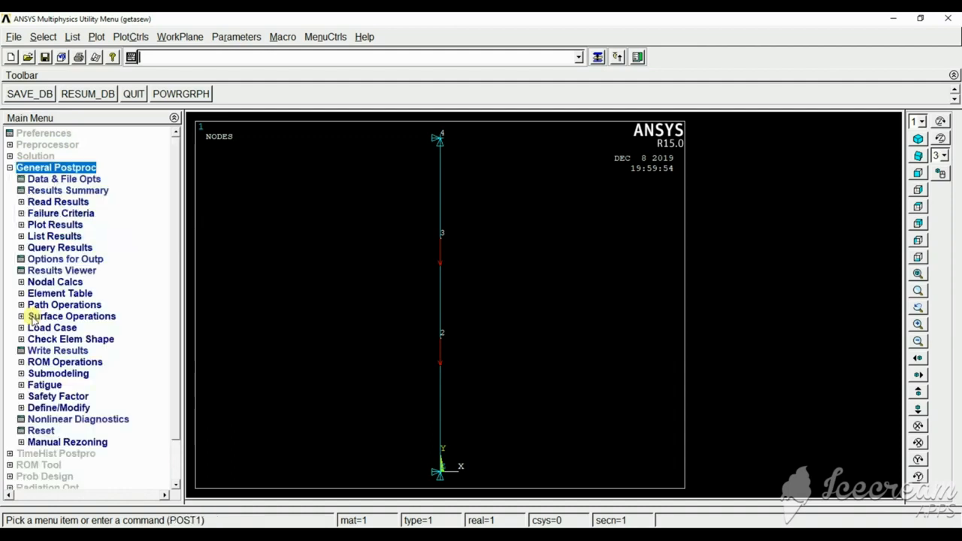
left_click(55, 236)
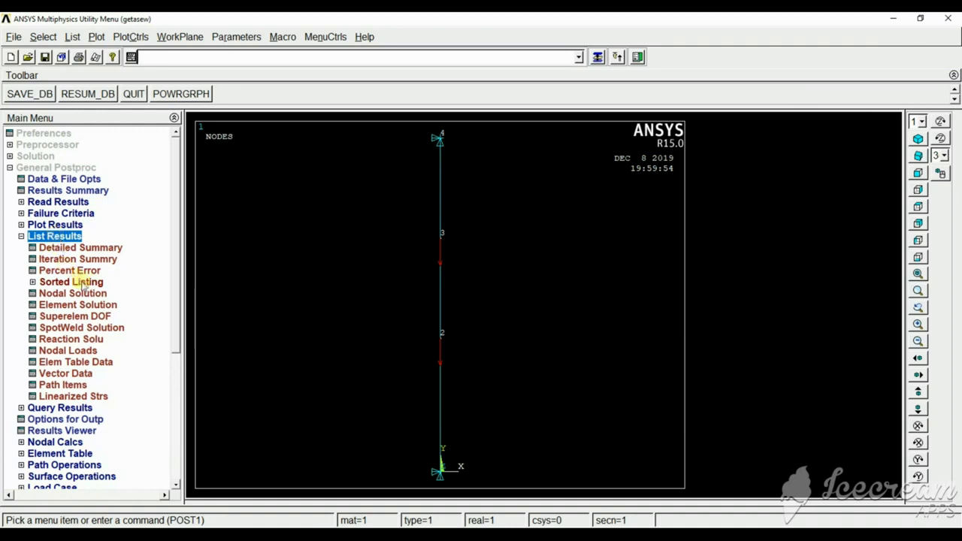
left_click(81, 344)
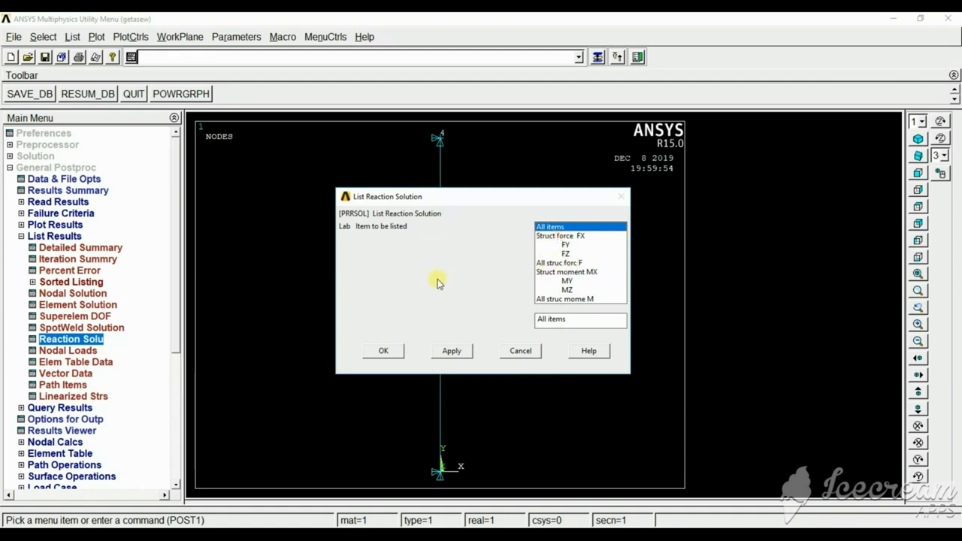
left_click(569, 246)
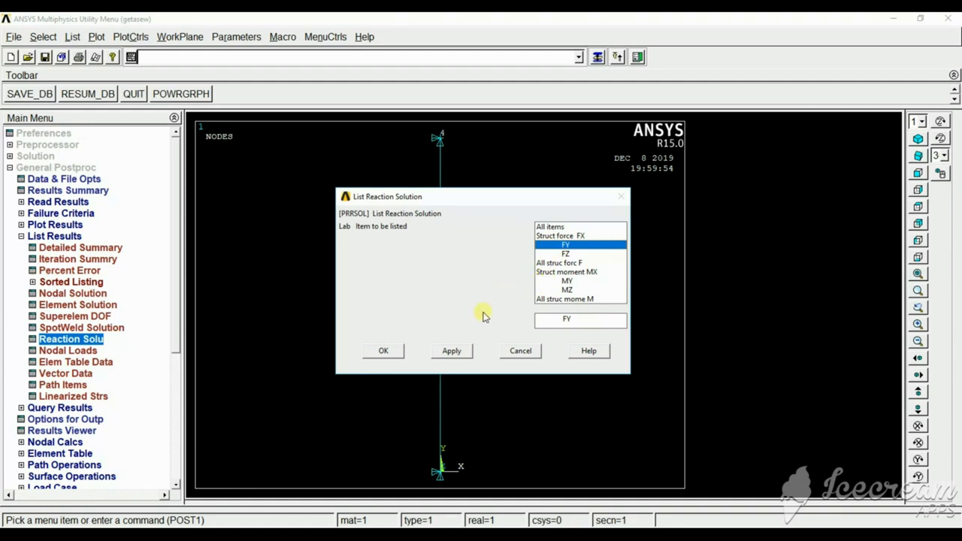
left_click(383, 351)
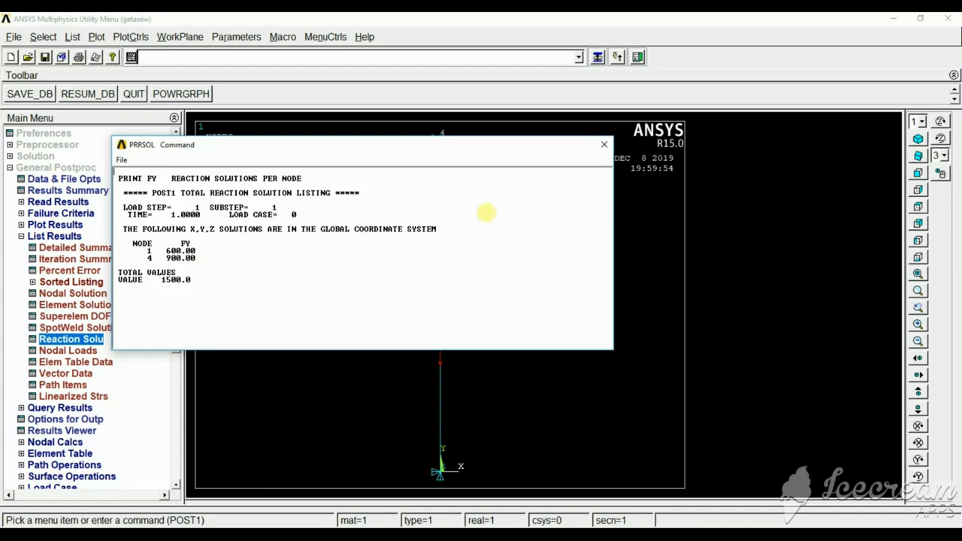
left_click(604, 144)
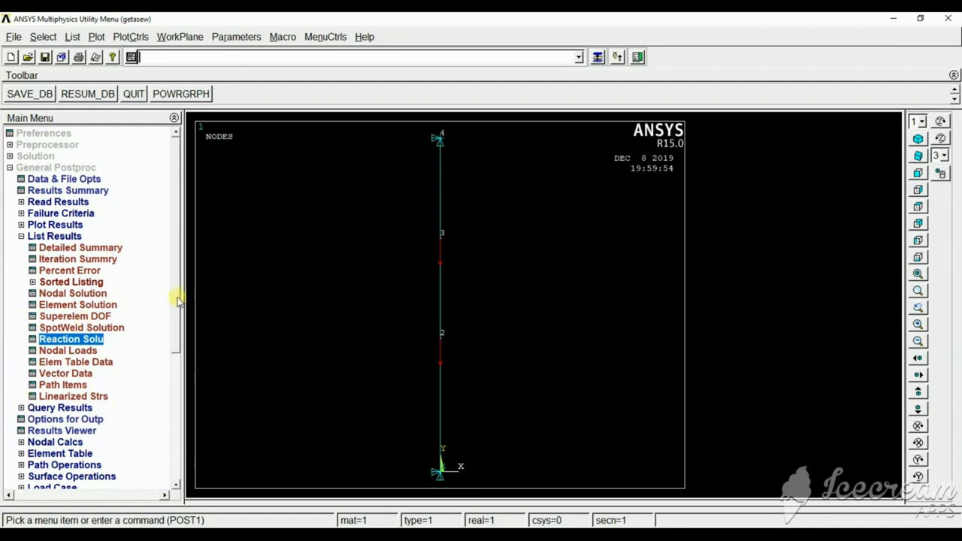
List the element solution for von Mises stress and close the listing after reviewing it.
left_click(90, 304)
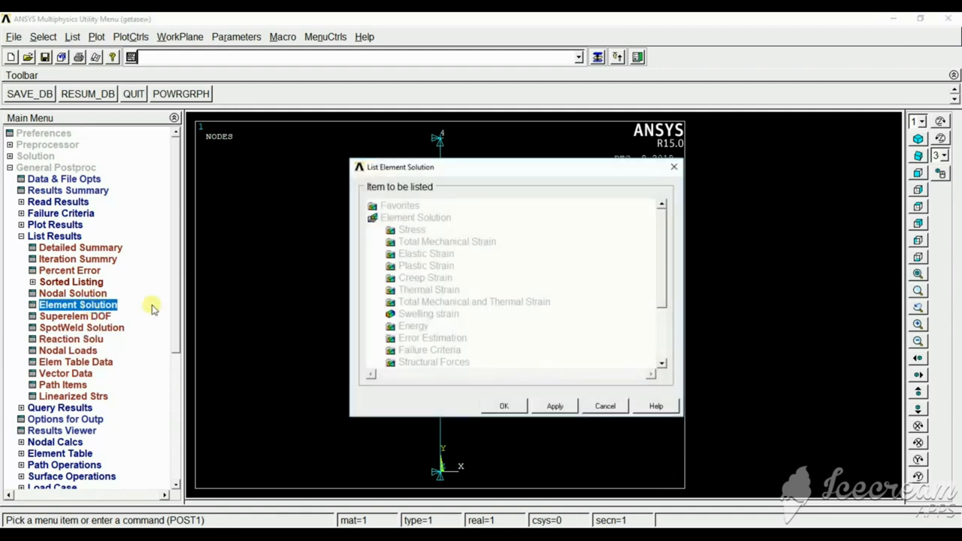
left_click_drag(658, 241, 656, 258)
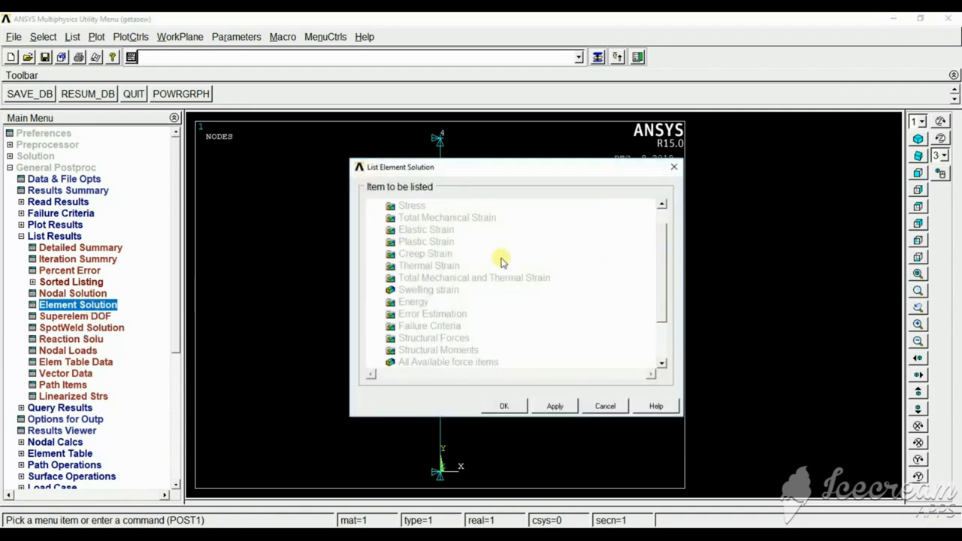
left_click(413, 208)
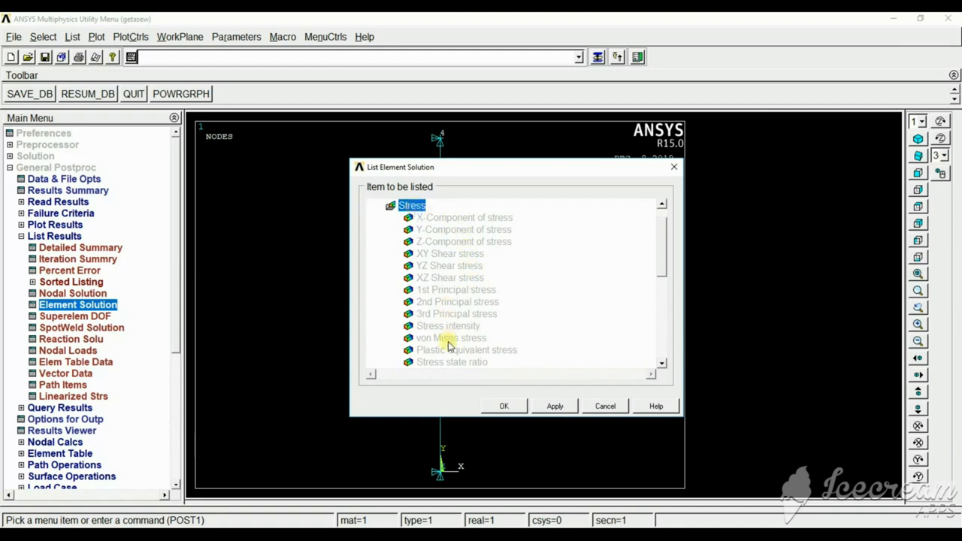
left_click(448, 340)
left_click(502, 406)
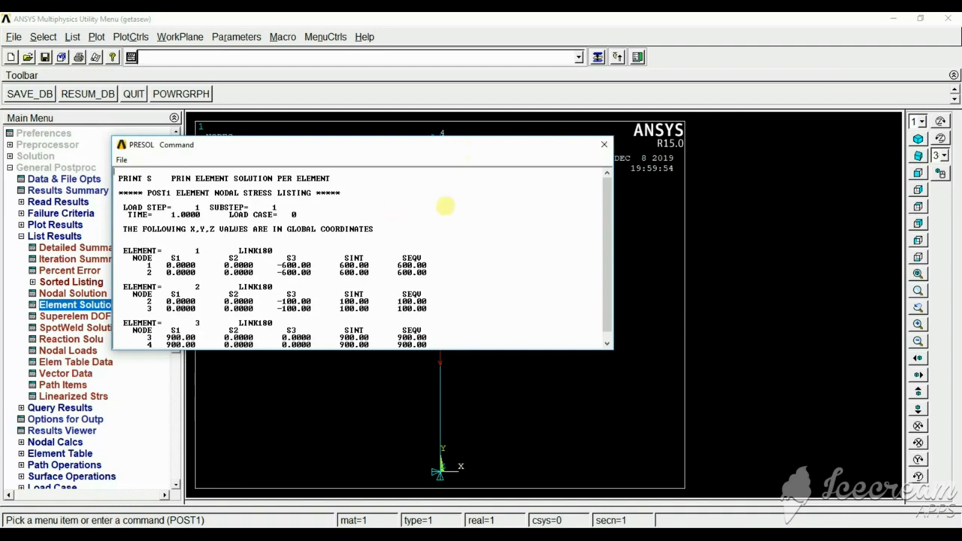
left_click(603, 146)
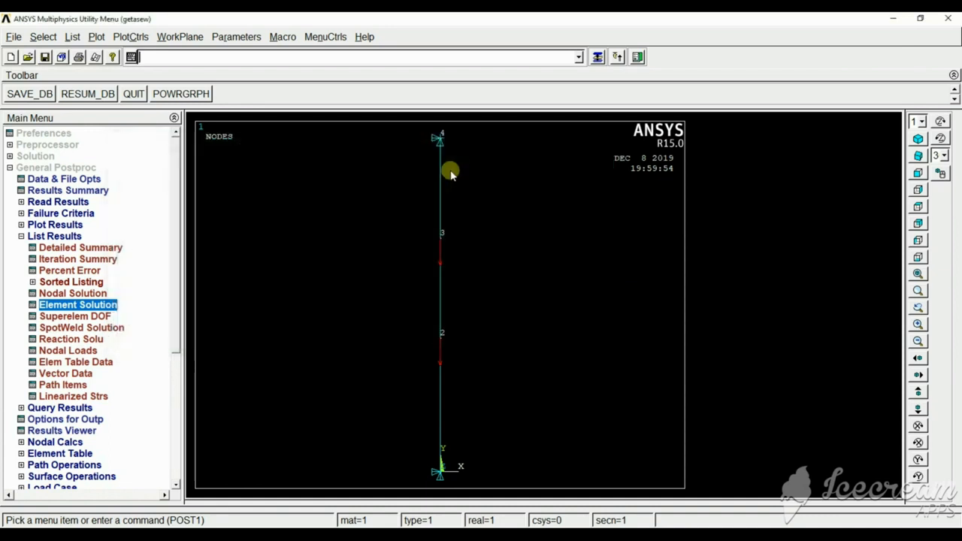
Plot an element solution contour of von Mises stress with deformed shape only and an auto-calculated scale factor.
left_click(37, 224)
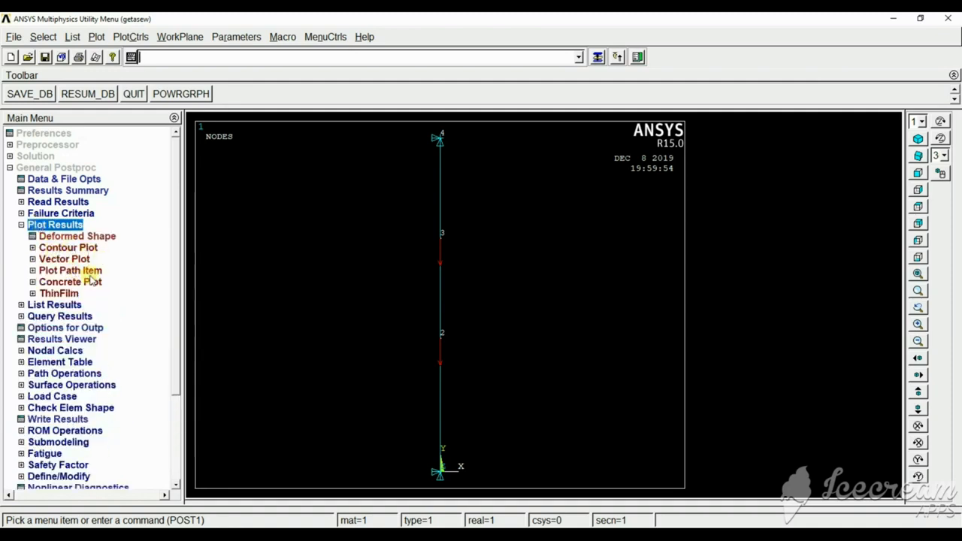
left_click(68, 248)
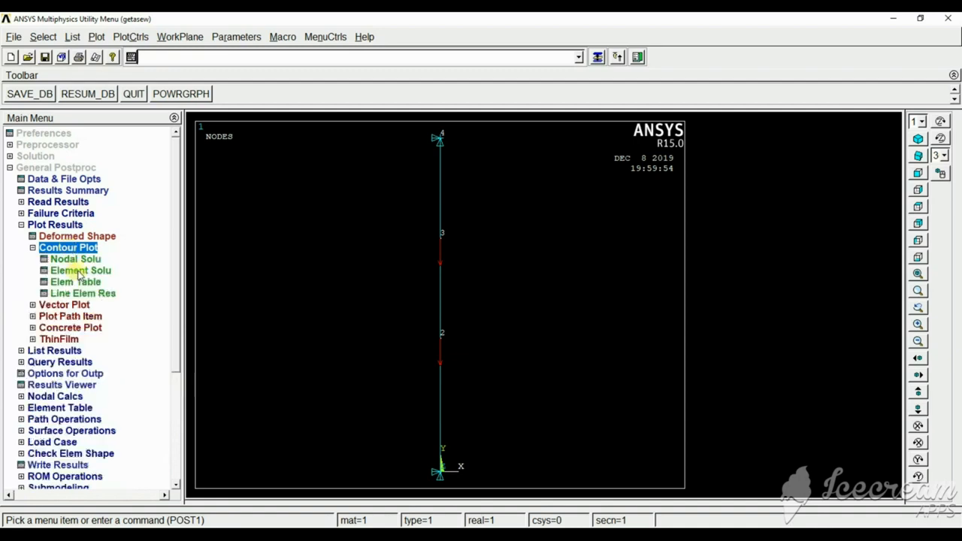
left_click(80, 270)
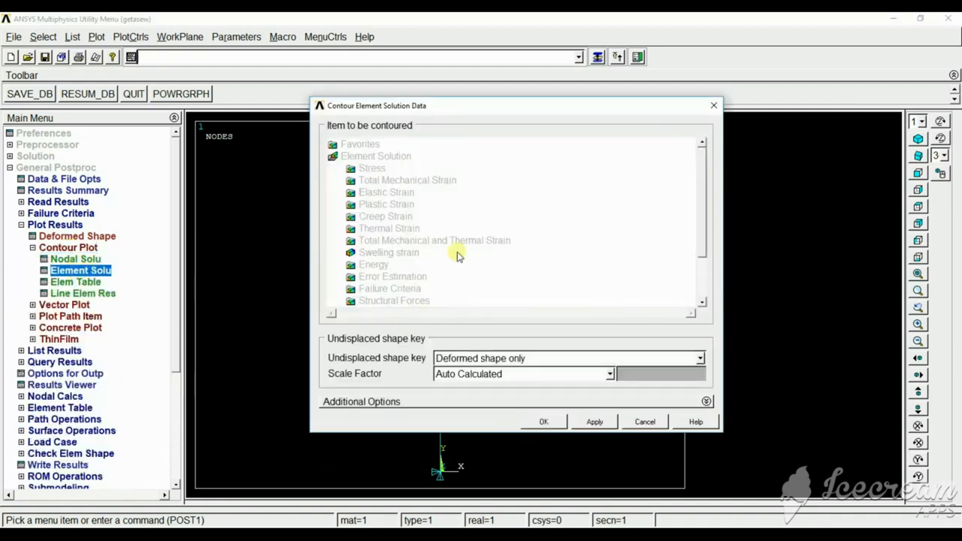
left_click(372, 169)
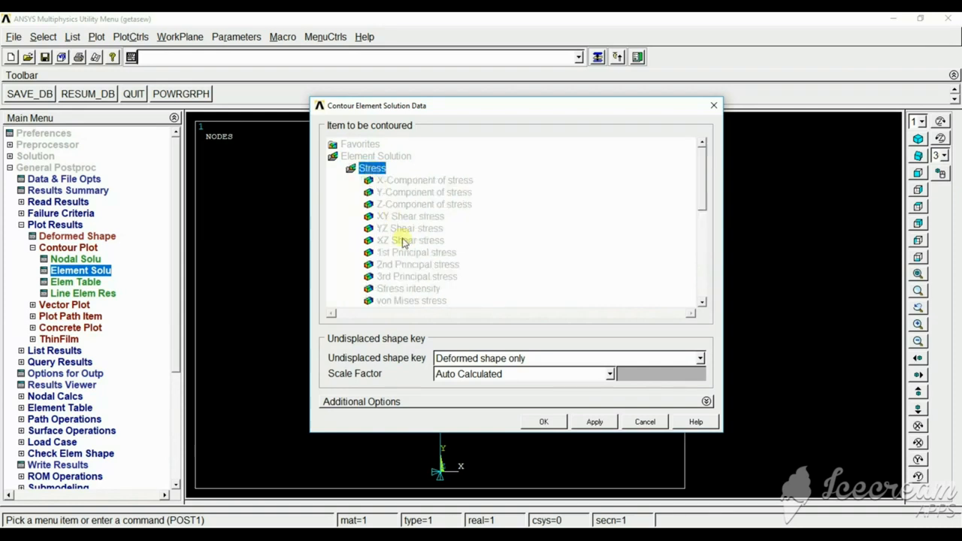
left_click(404, 300)
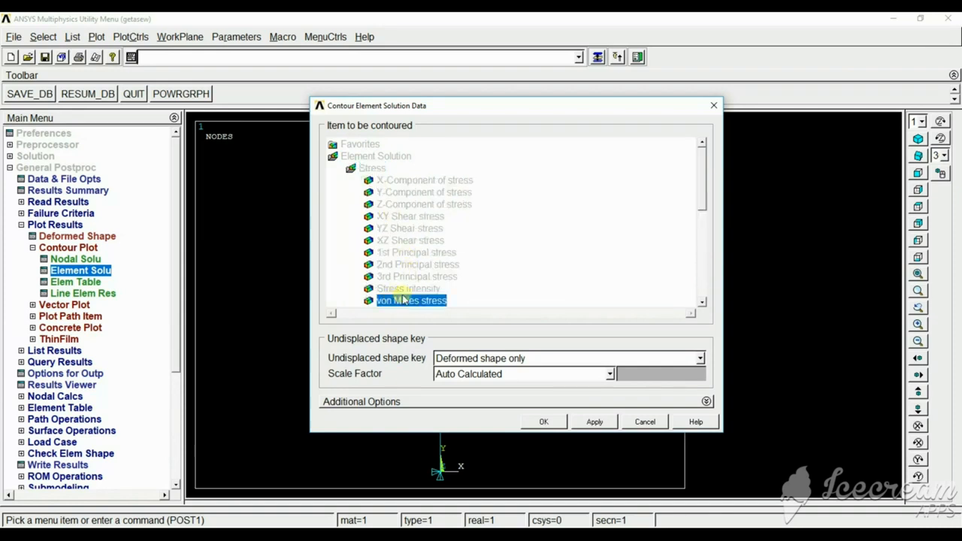
left_click(543, 422)
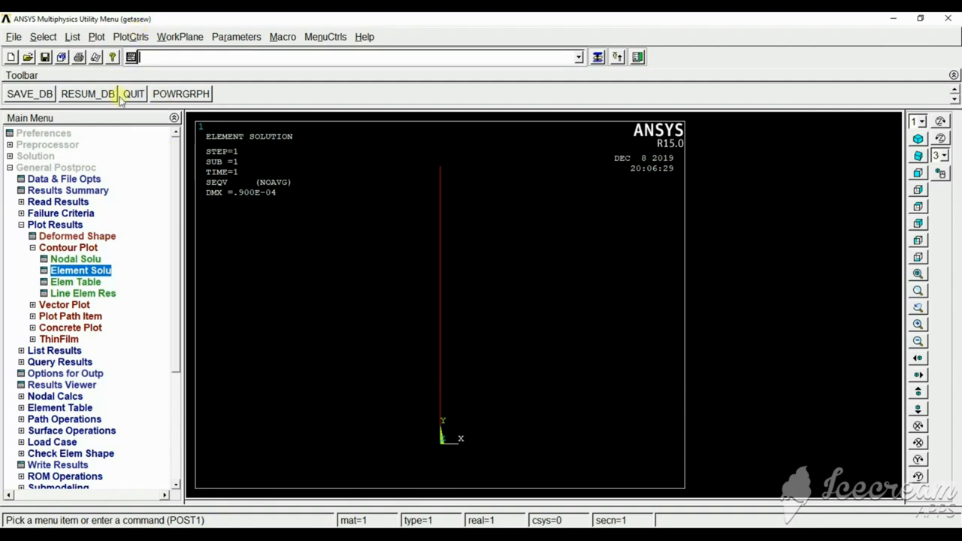
Animate the deformed shape with the undeformed shape included, using 10 frames and a 0.5-second delay, then close the animation controller.
left_click(133, 36)
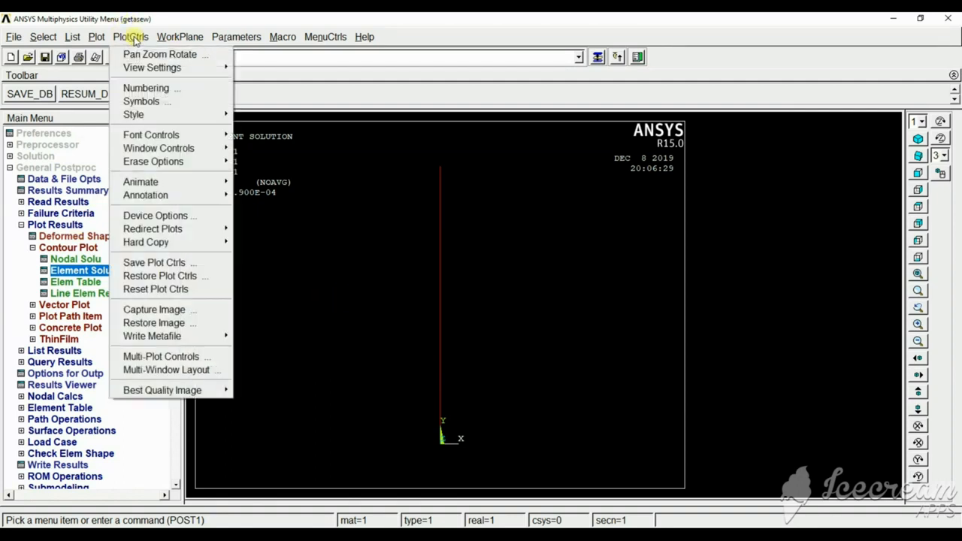
mouse_move(137, 185)
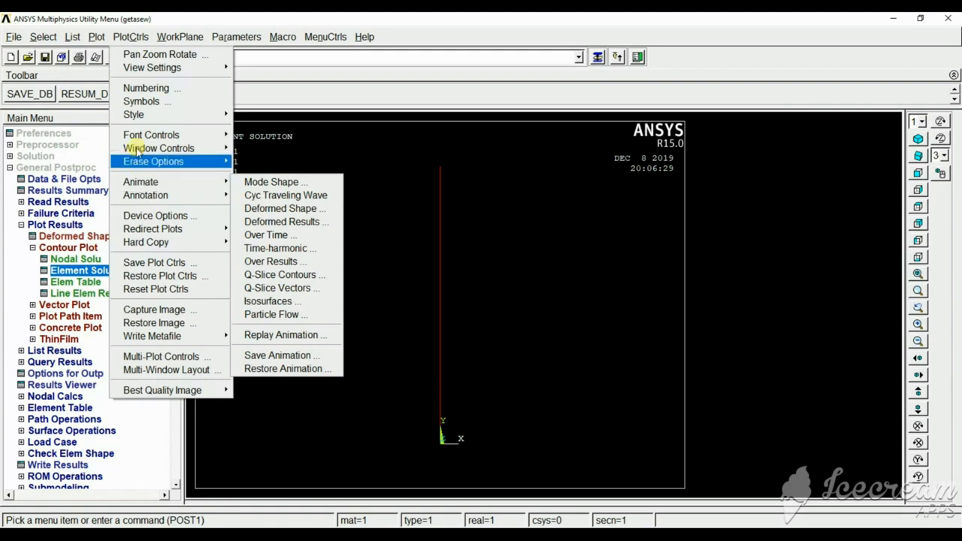
mouse_move(181, 182)
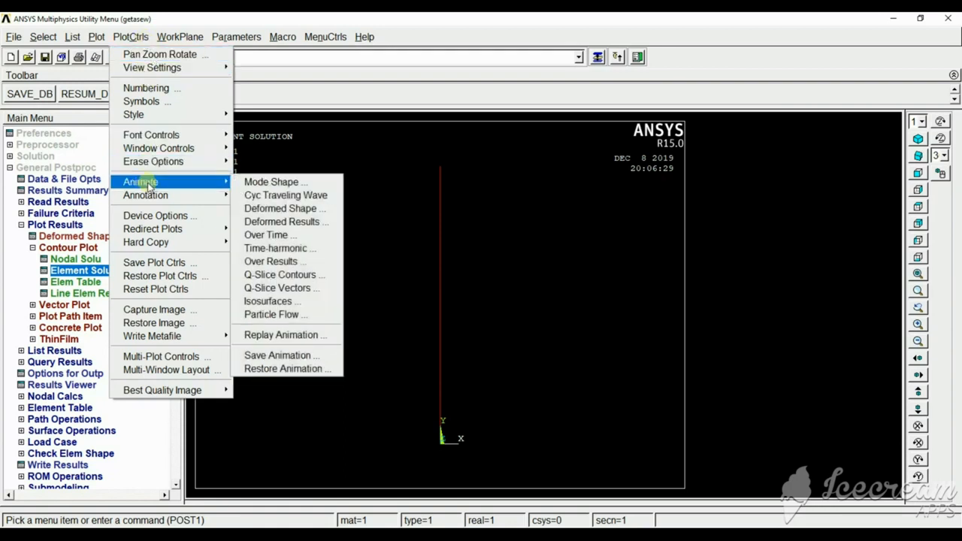
left_click(279, 209)
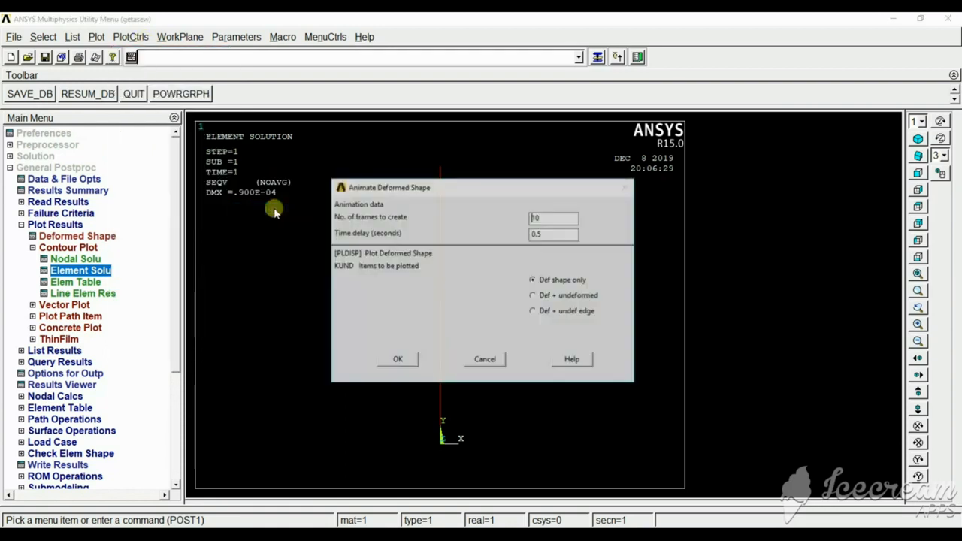
left_click(547, 297)
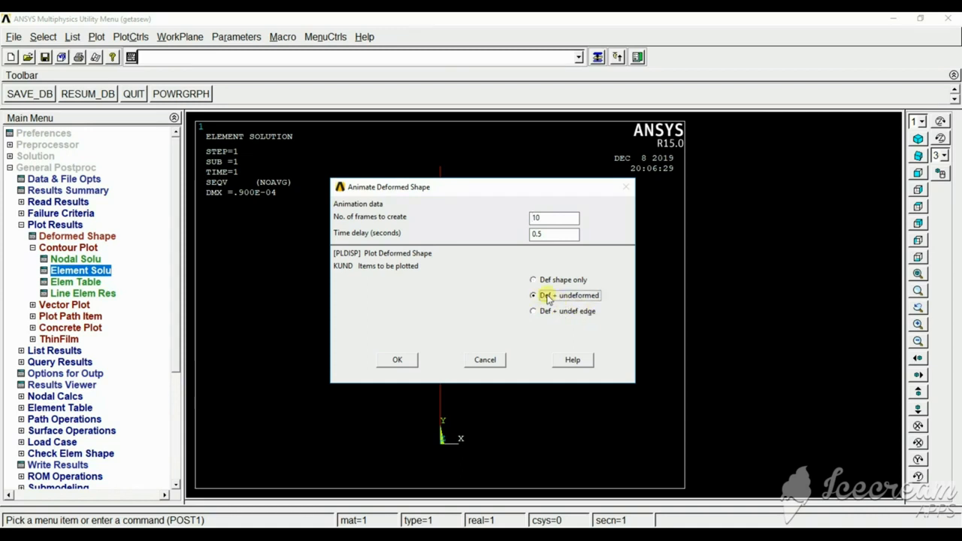
left_click(397, 359)
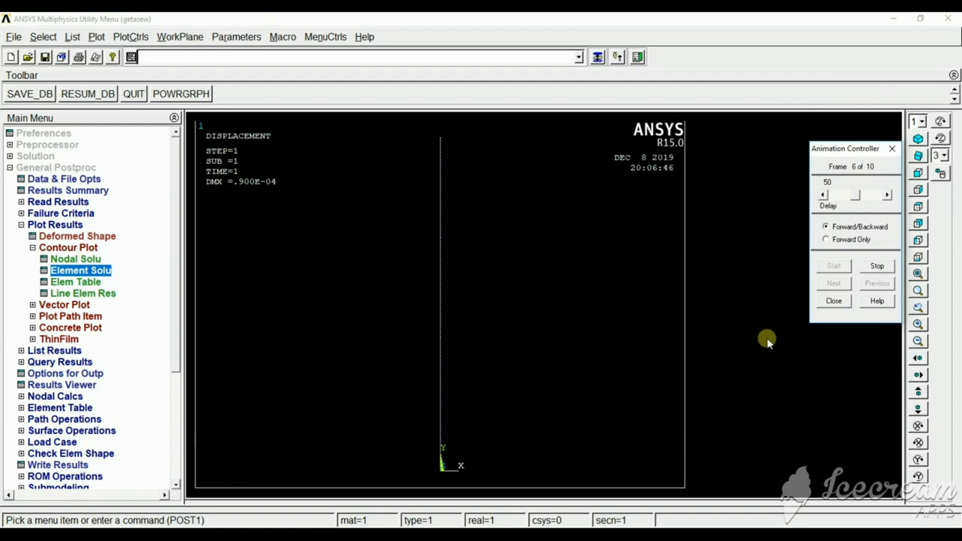
left_click(837, 303)
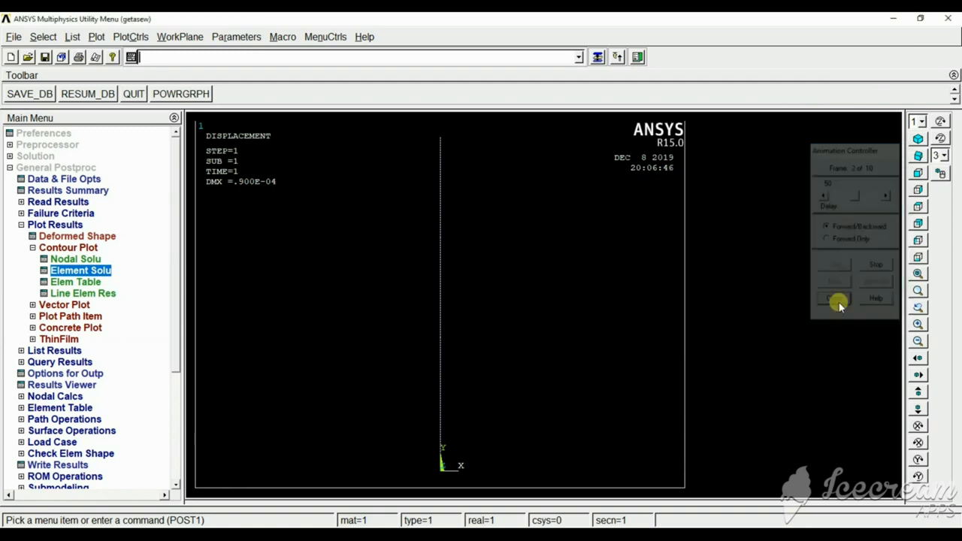